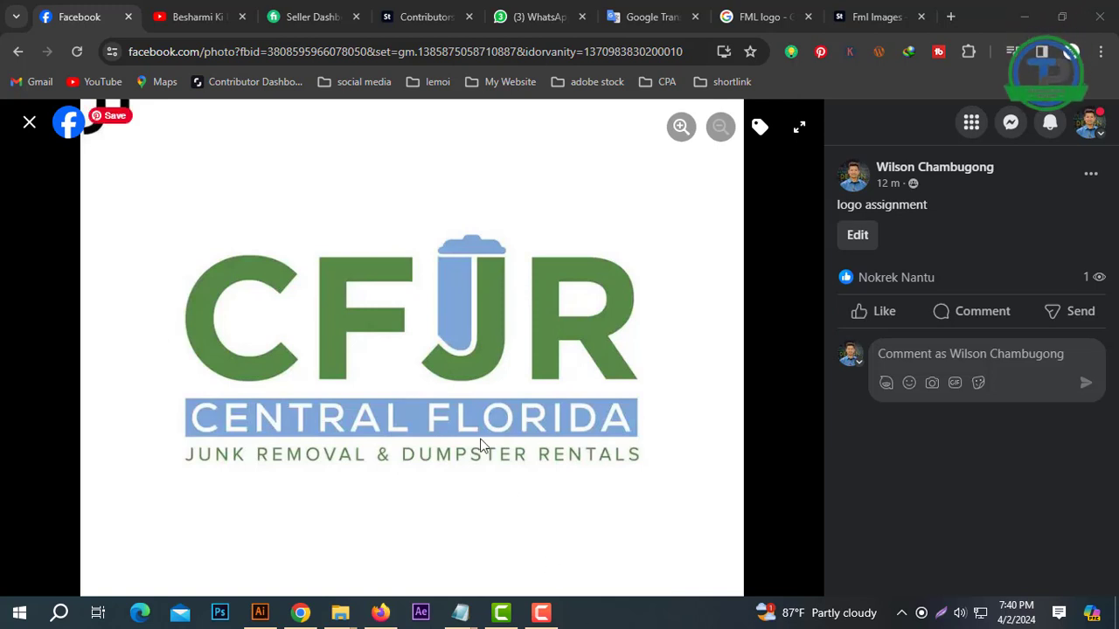
Capture a screenshot region around the CFJR logo in the Facebook post and copy it.
{"action": "left_click", "coordinate": [940, 619]}
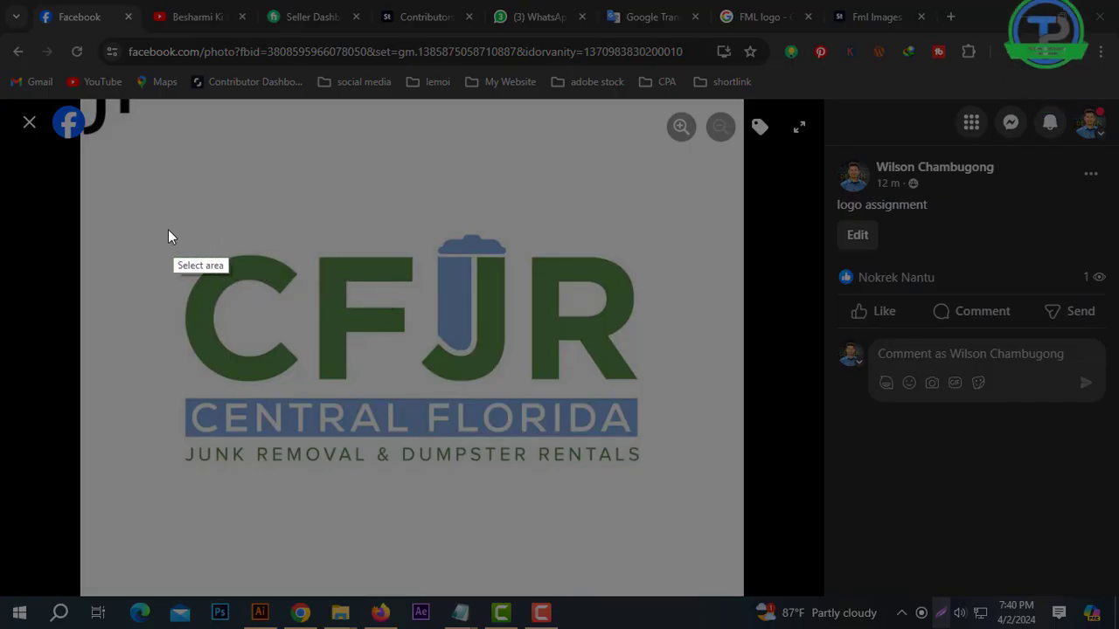
{"action": "left_click_drag", "start_coordinate": [159, 218], "coordinate": [656, 478]}
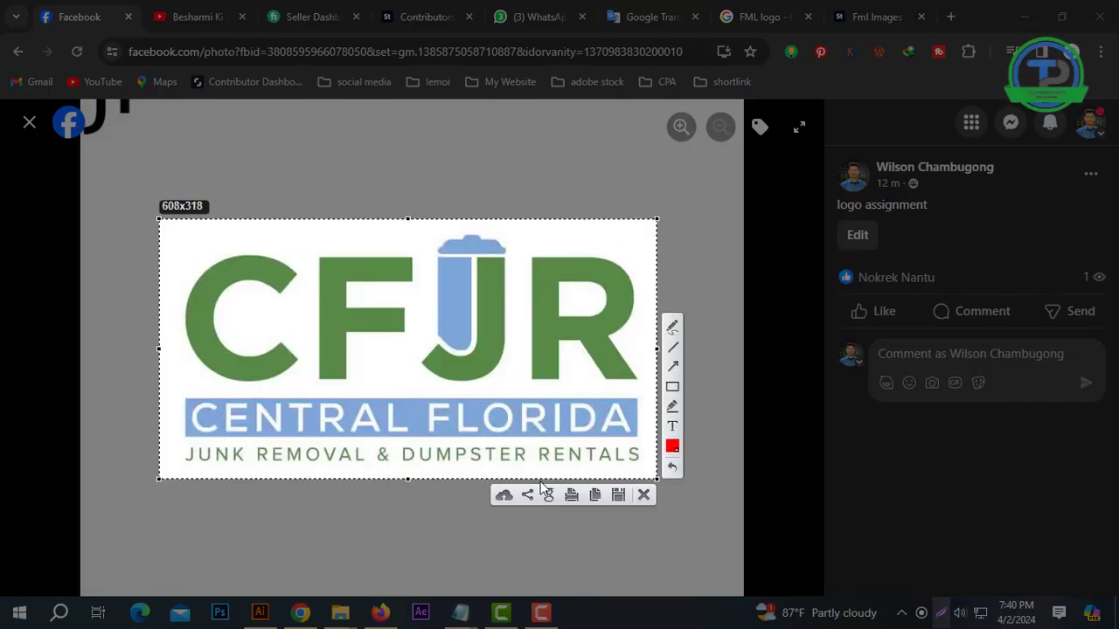
{"action": "key", "text": "ctrl+c"}
Paste the logo screenshot, shrink it to about half size, and place it top-right.
{"action": "left_click", "coordinate": [260, 613]}
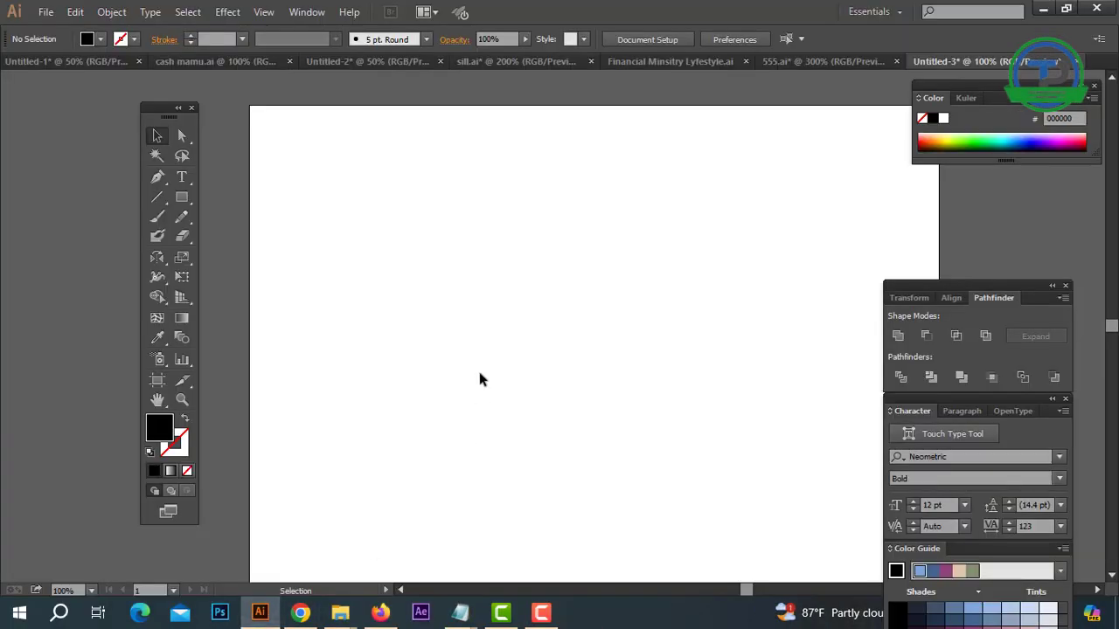
{"action": "key", "text": "ctrl+v"}
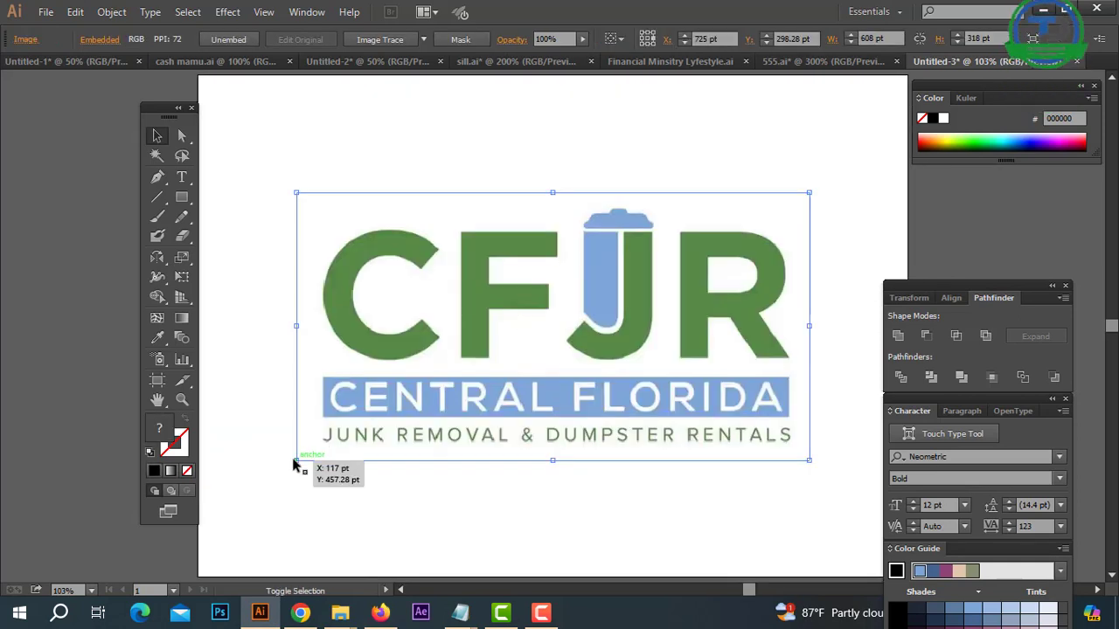
{"action": "left_click_drag", "start_coordinate": [297, 462], "coordinate": [548, 328]}
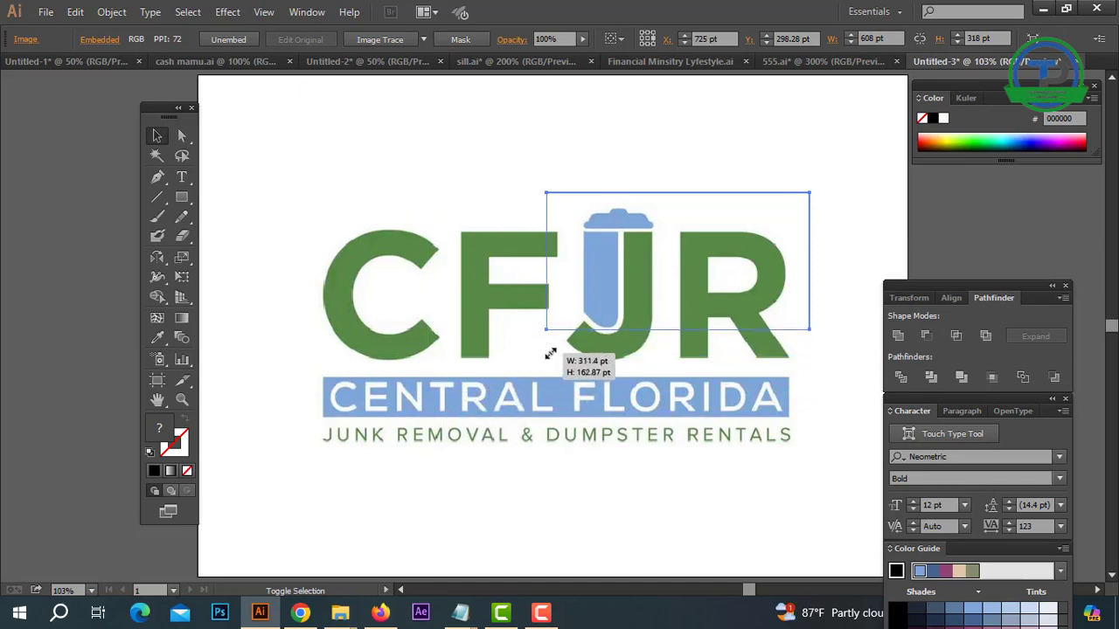
{"action": "mouse_move", "coordinate": [686, 278]}
{"action": "left_mouse_down"}
{"action": "mouse_move", "coordinate": [765, 182]}
{"action": "mouse_move", "coordinate": [773, 149]}
{"action": "left_mouse_up"}
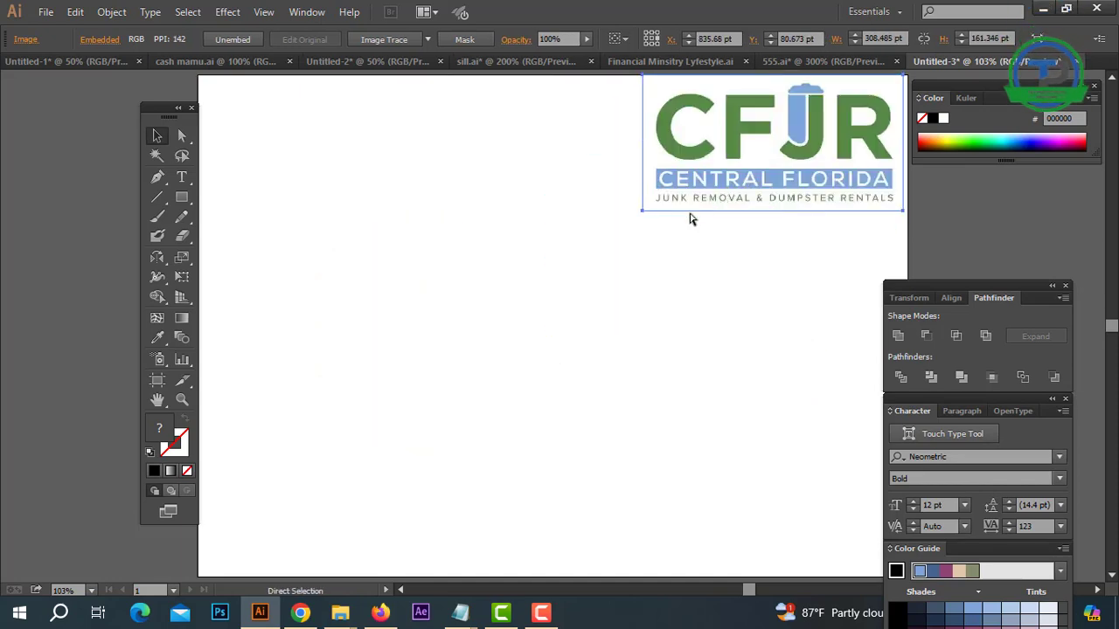
{"action": "key", "text": "ctrl+shift+a"}
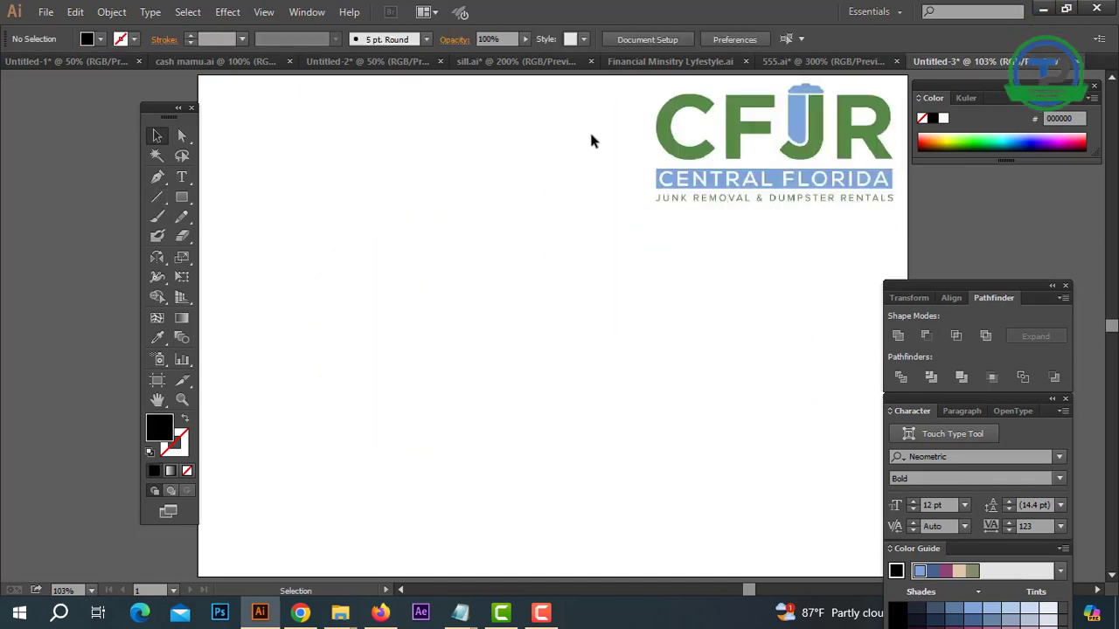
Add black 'CFJR' text at about 243 pt with tracking 0, converted to outlines.
{"action": "key", "text": "t"}
{"action": "left_click", "coordinate": [260, 157]}
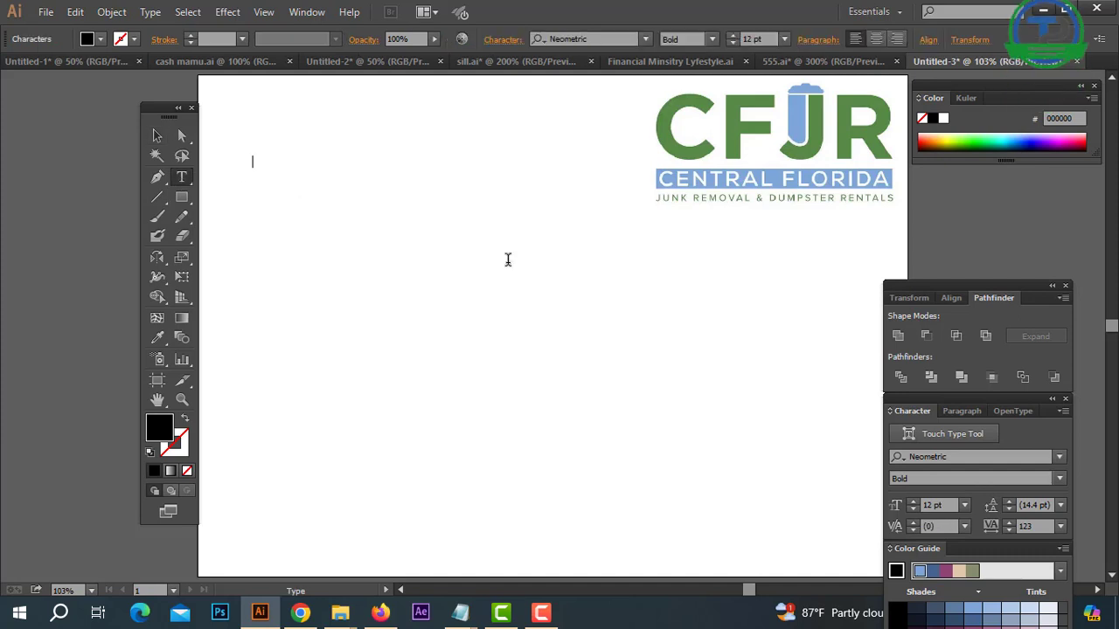
{"action": "type", "text": "c"}
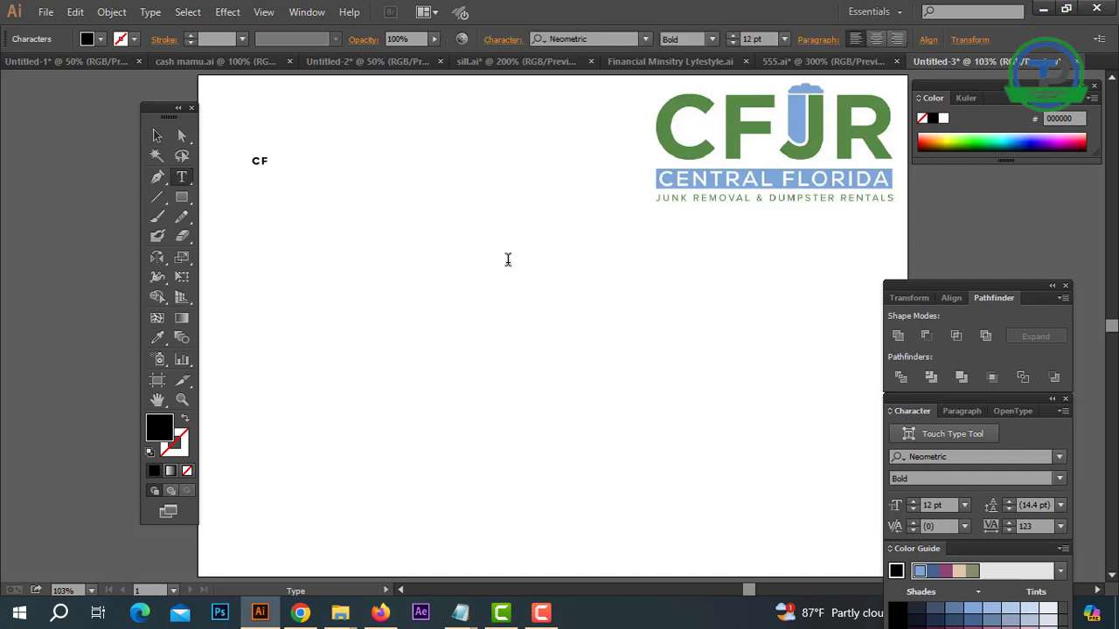
{"action": "type", "text": "R"}
{"action": "left_click", "coordinate": [160, 137]}
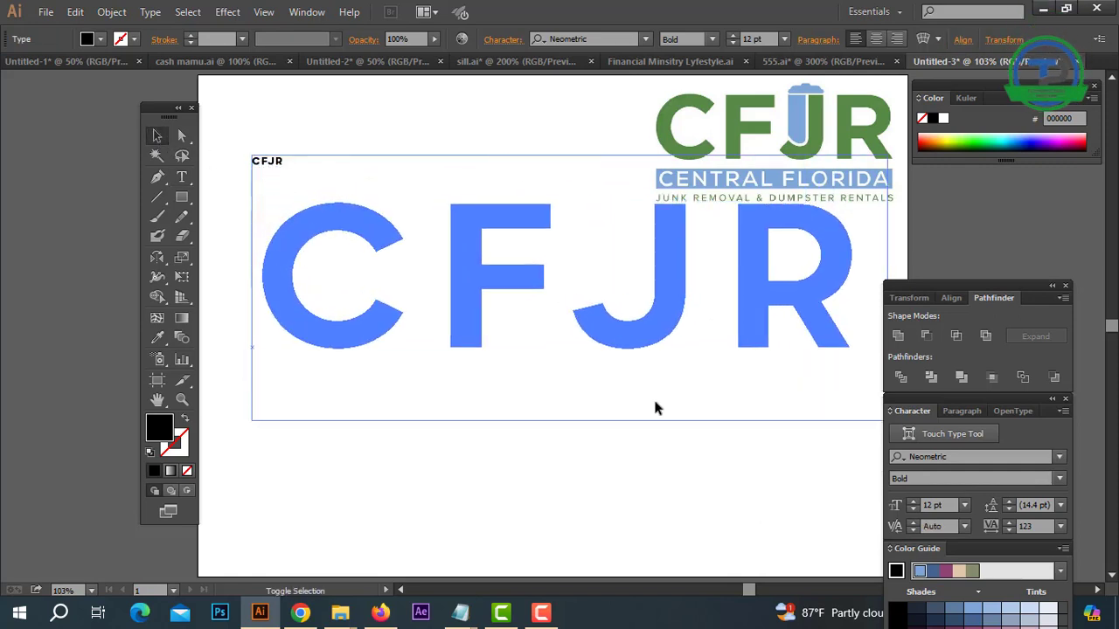
{"action": "left_click_drag", "start_coordinate": [284, 169], "coordinate": [876, 430]}
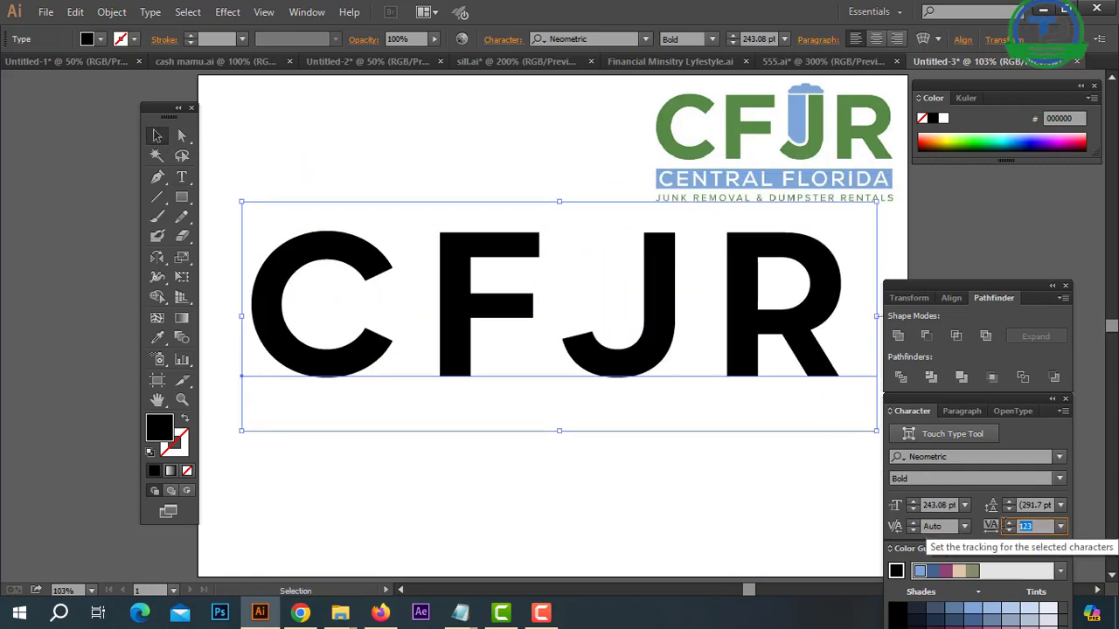
{"action": "type", "text": "0"}
{"action": "key", "text": "Return"}
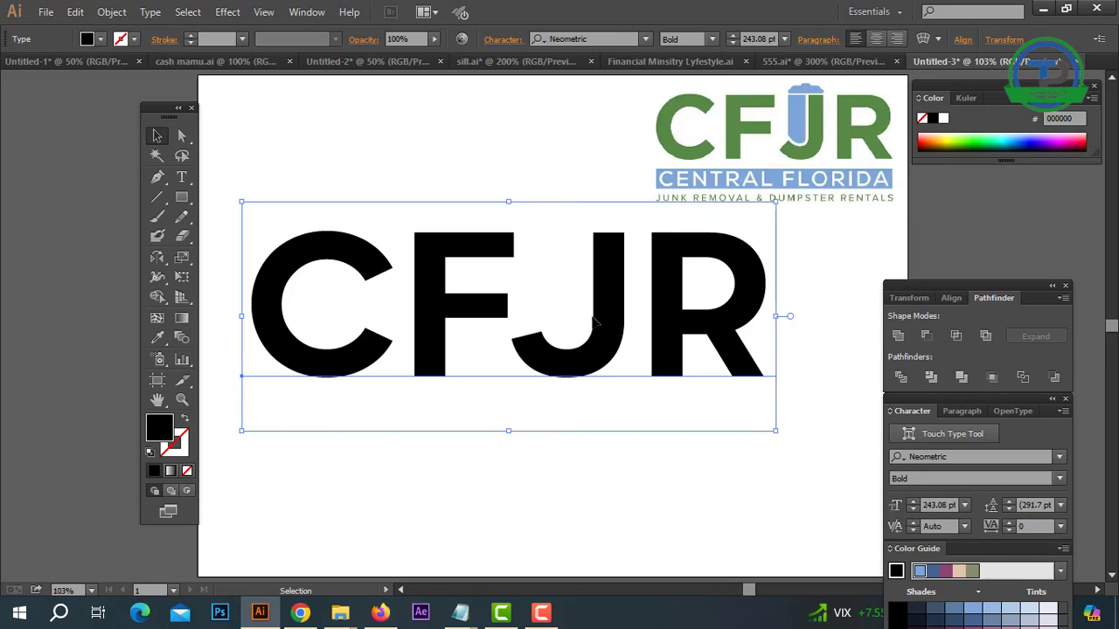
{"action": "left_click_drag", "start_coordinate": [593, 319], "coordinate": [548, 356]}
{"action": "right_click", "coordinate": [527, 313]}
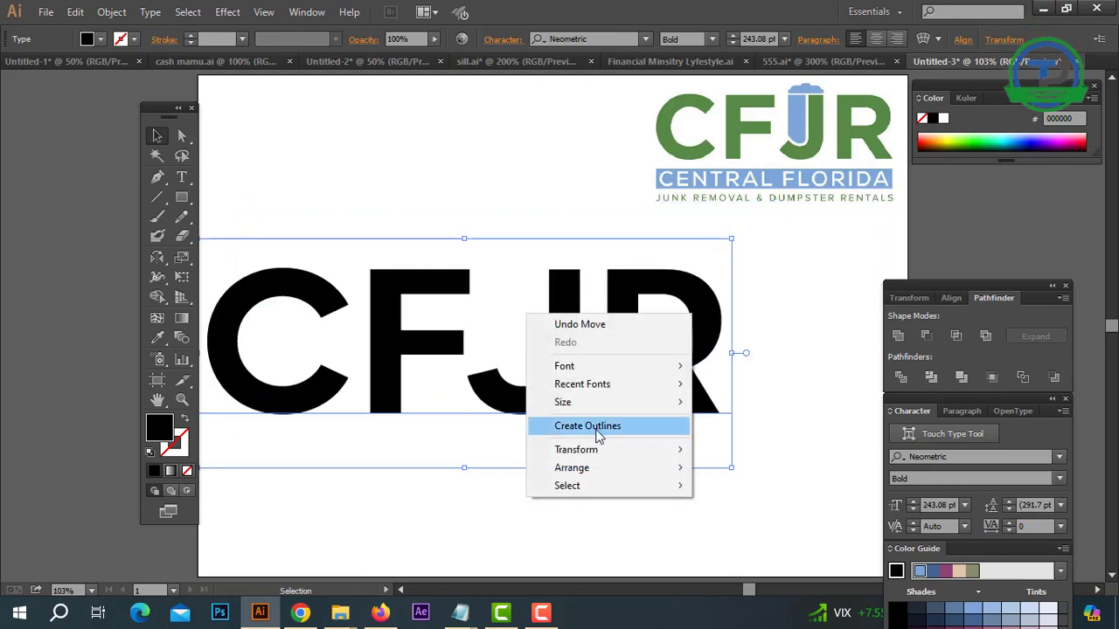
{"action": "left_click", "coordinate": [598, 435]}
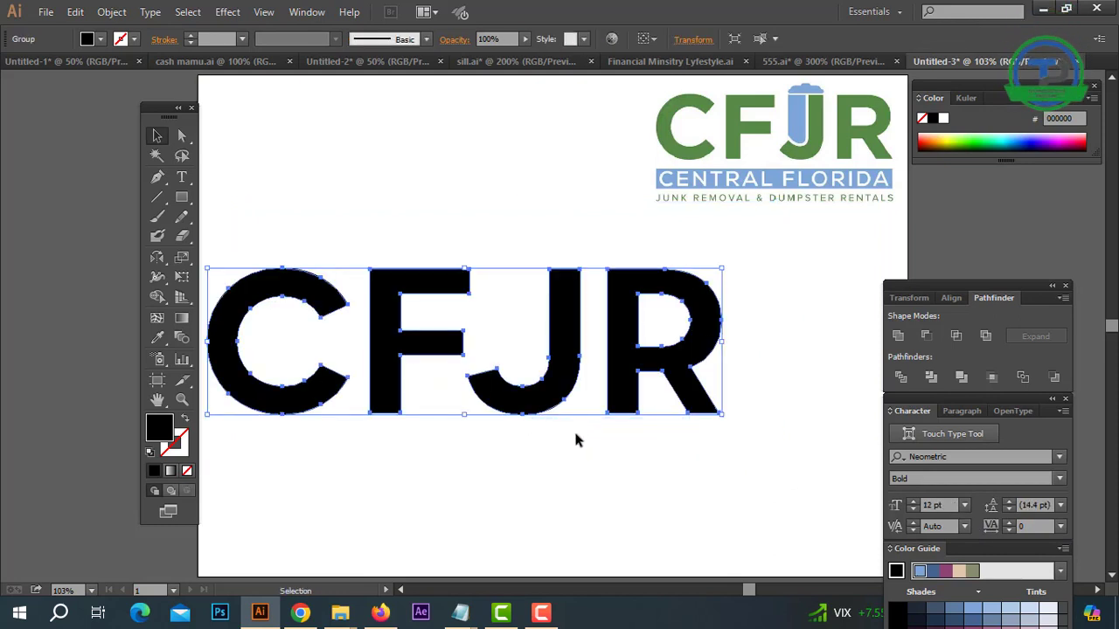
{"action": "left_click", "coordinate": [574, 441]}
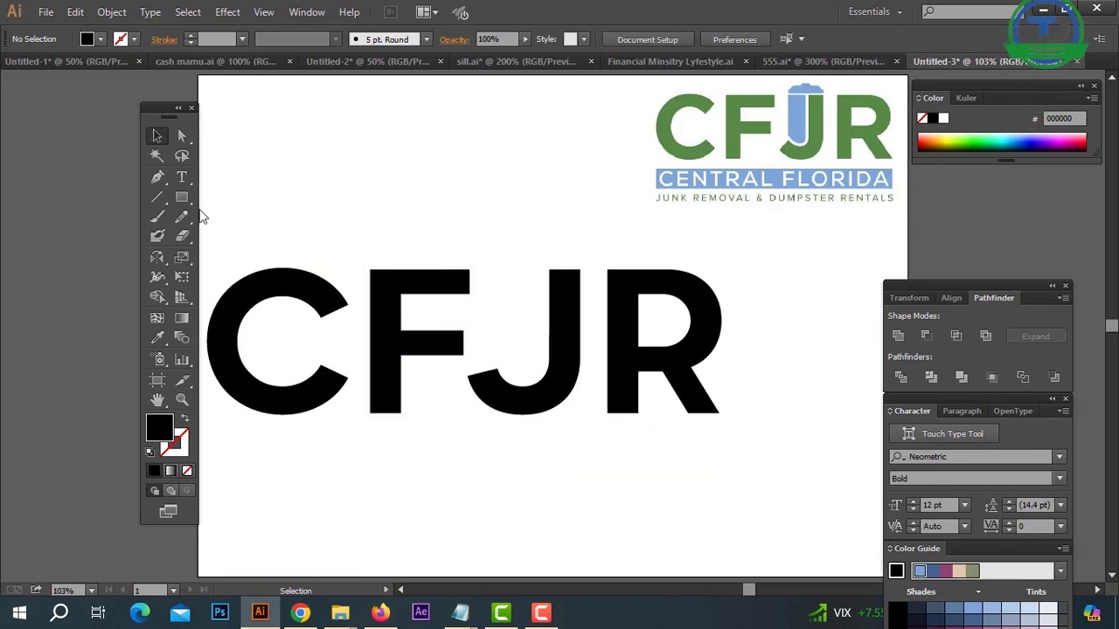
Draw a black 89.559 × 188.35 pt rectangle over the J's stem, reaching below the baseline.
{"action": "left_click_drag", "start_coordinate": [578, 268], "coordinate": [505, 393]}
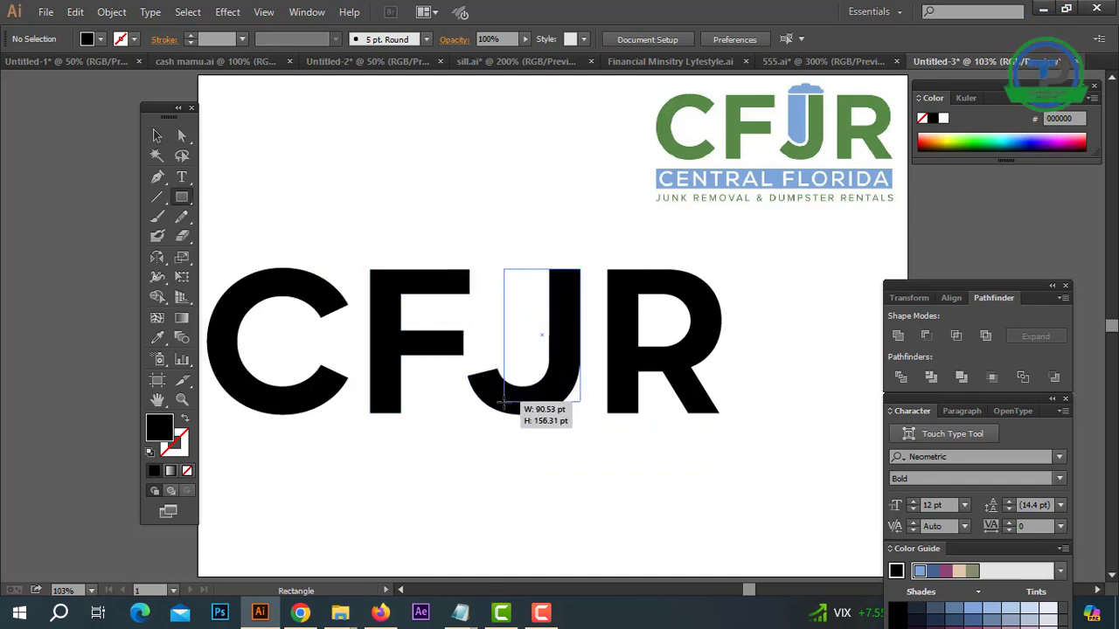
{"action": "left_click_drag", "start_coordinate": [503, 427], "coordinate": [504, 429]}
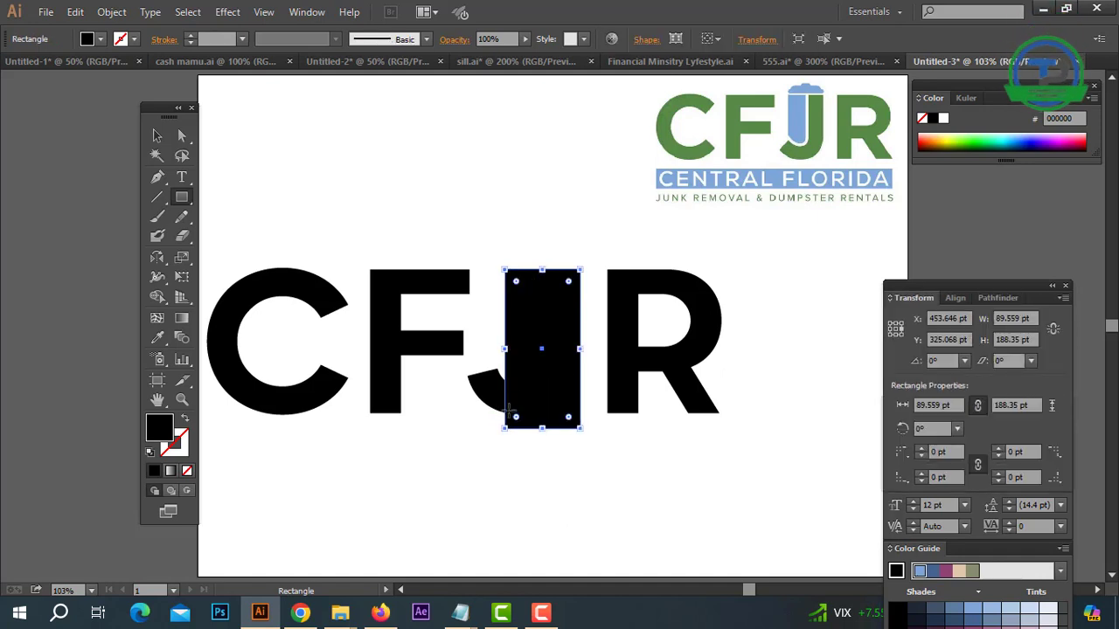
{"action": "left_click", "coordinate": [157, 135]}
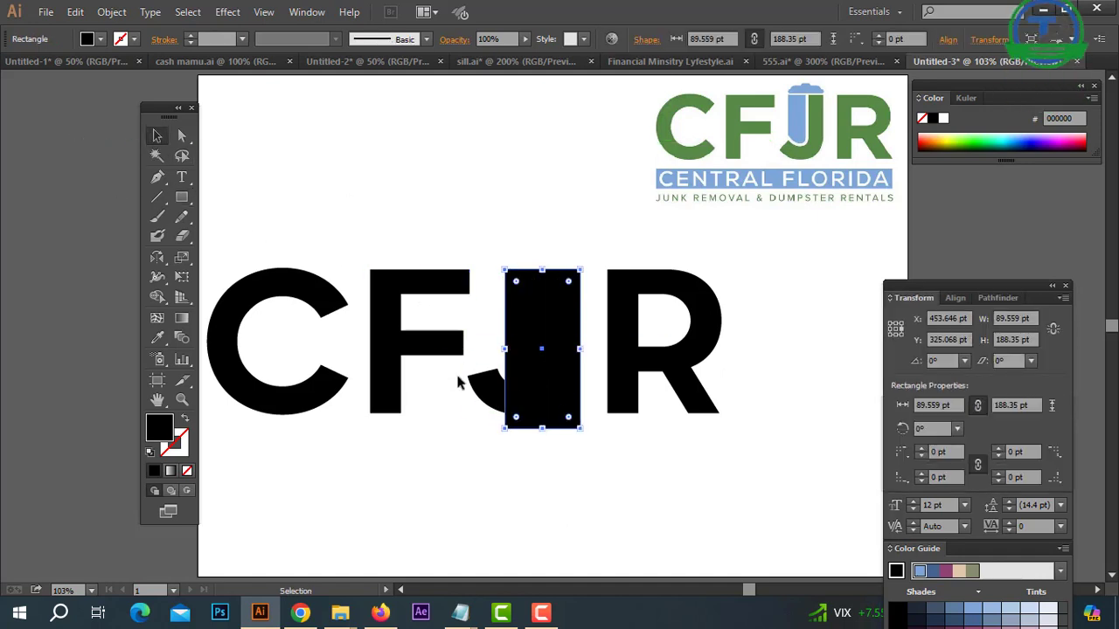
Ungroup the CFJR outline letters and select the J on its own.
{"action": "left_click", "coordinate": [492, 393]}
{"action": "right_click", "coordinate": [491, 392]}
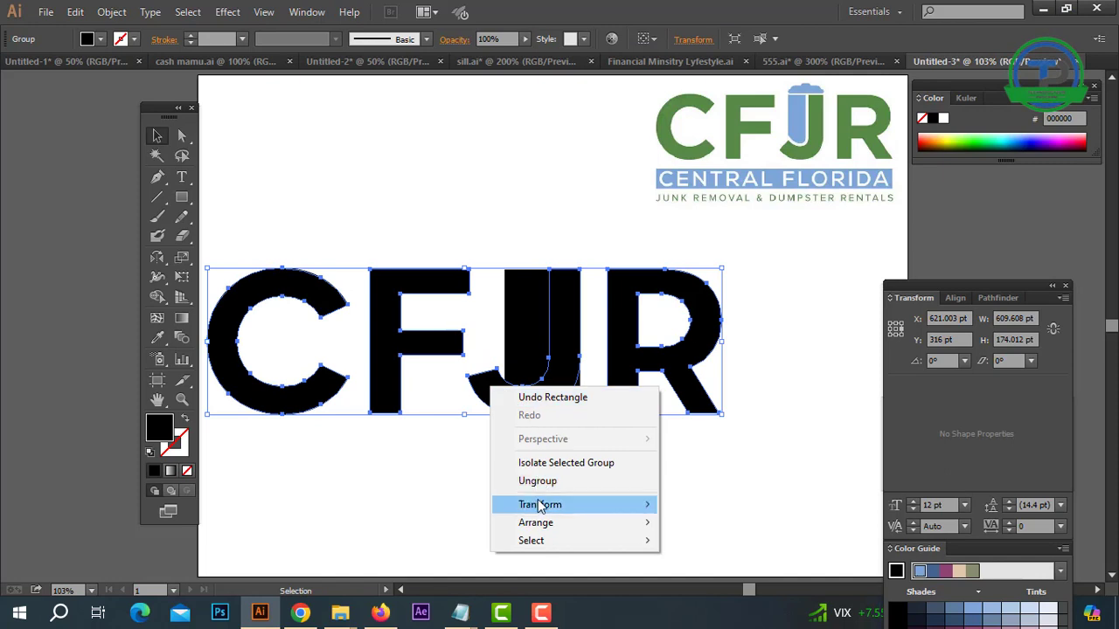
{"action": "left_click", "coordinate": [439, 474]}
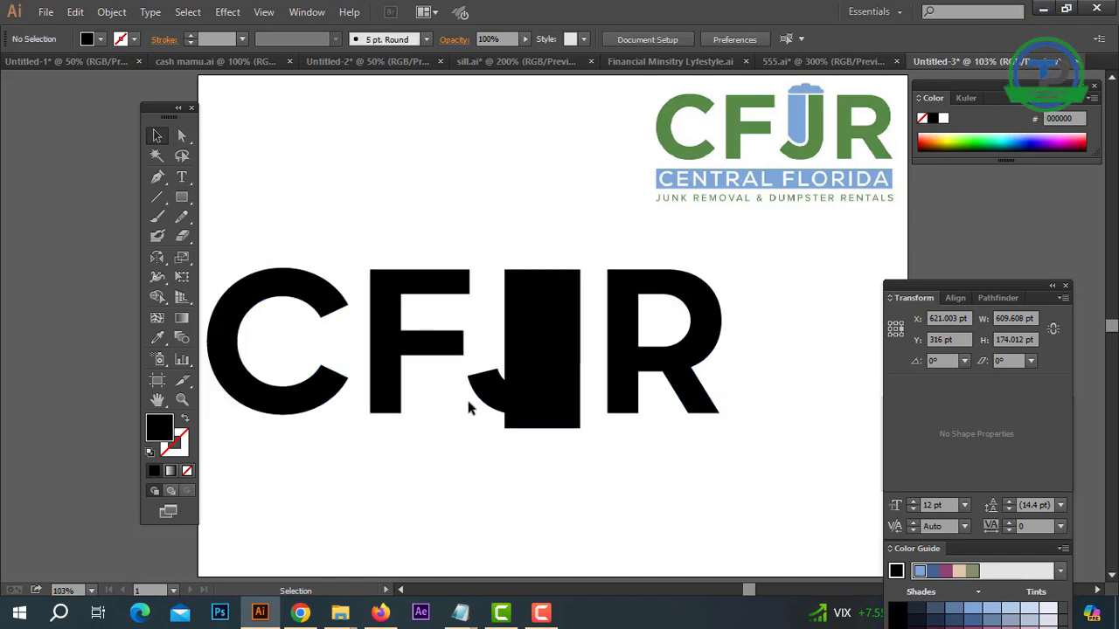
{"action": "left_click", "coordinate": [467, 408]}
{"action": "right_click", "coordinate": [486, 392]}
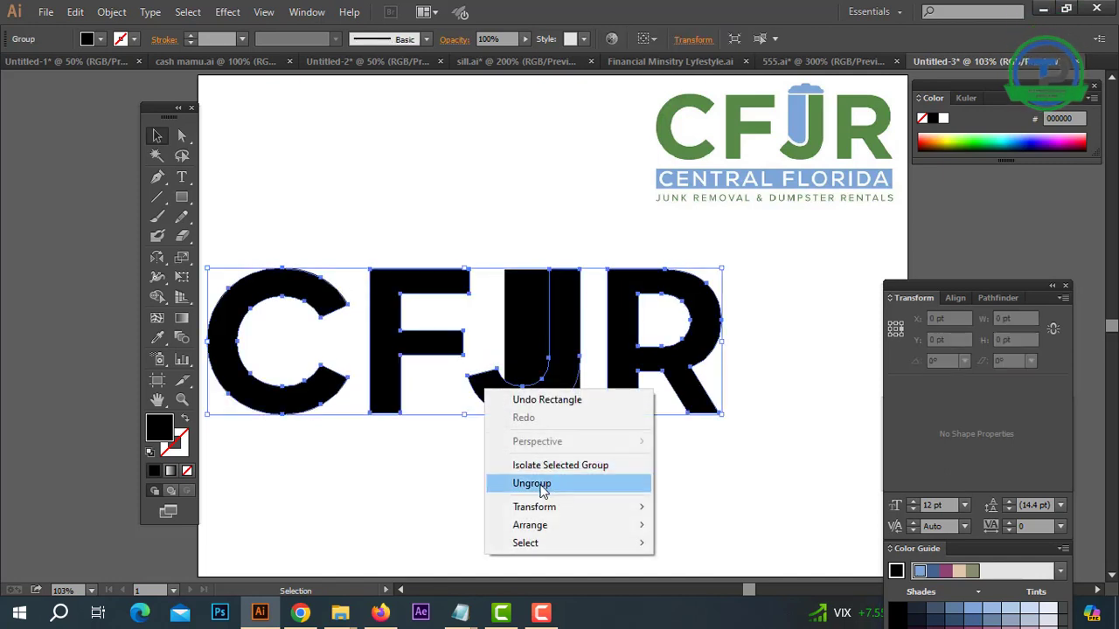
{"action": "left_click", "coordinate": [531, 483]}
{"action": "left_click", "coordinate": [519, 484]}
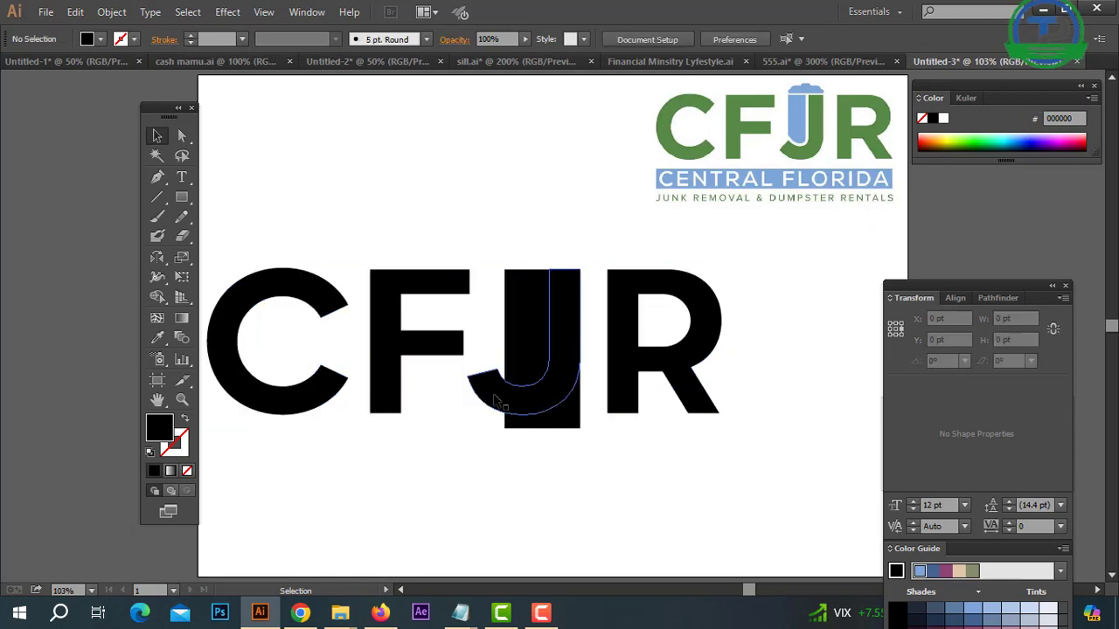
{"action": "left_click", "coordinate": [494, 400]}
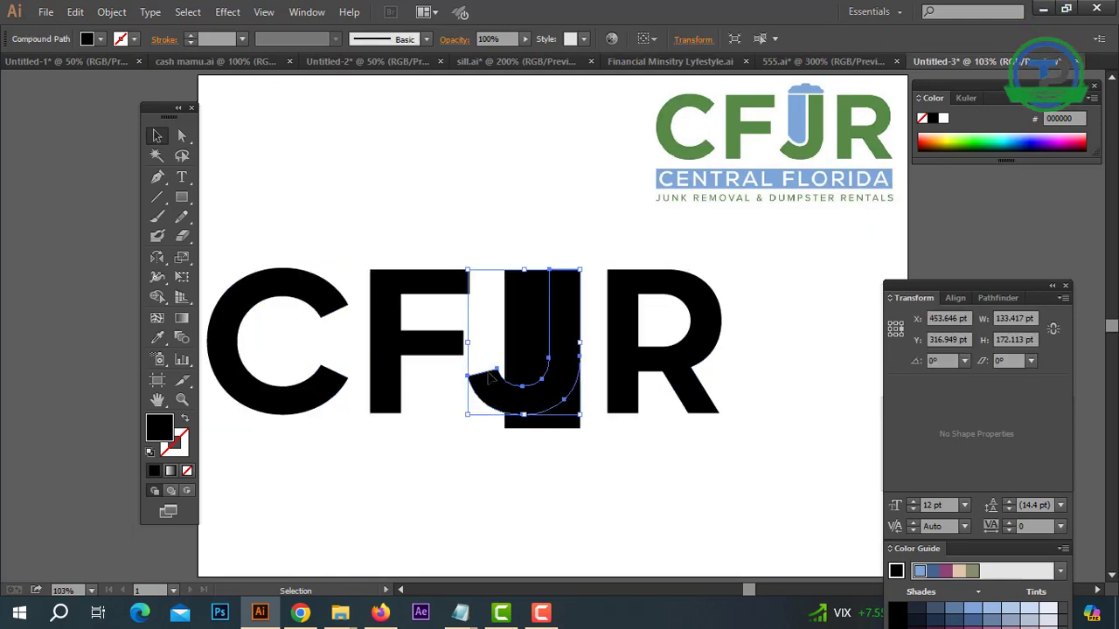
Color the J green sampled from the reference logo and bring it in front of the rectangle.
{"action": "left_click", "coordinate": [157, 338]}
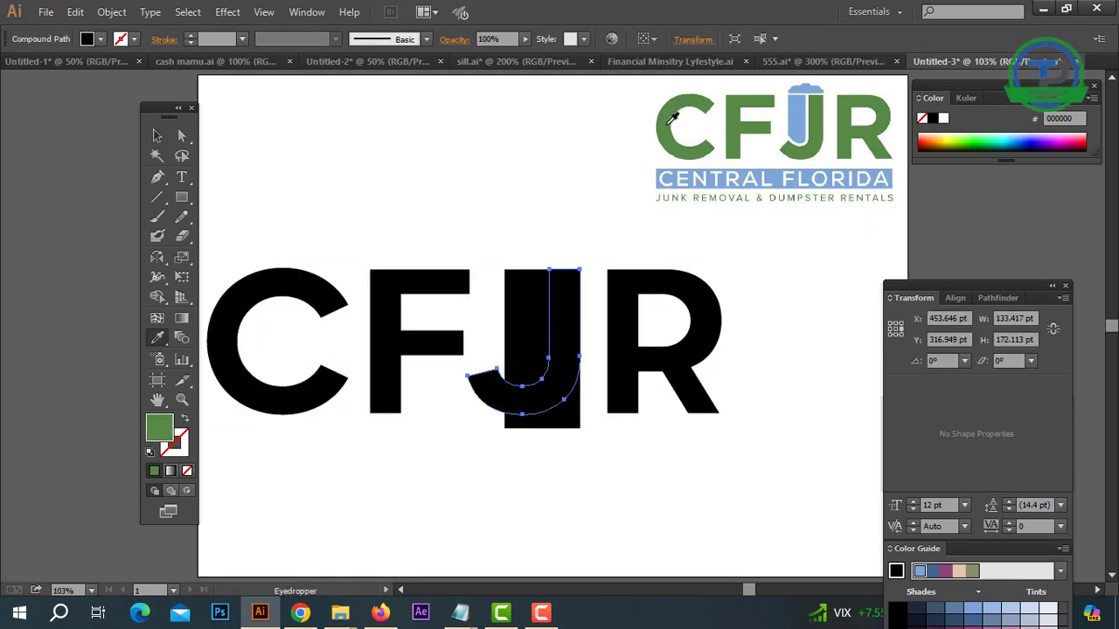
{"action": "left_click", "coordinate": [669, 121]}
{"action": "left_click", "coordinate": [157, 135]}
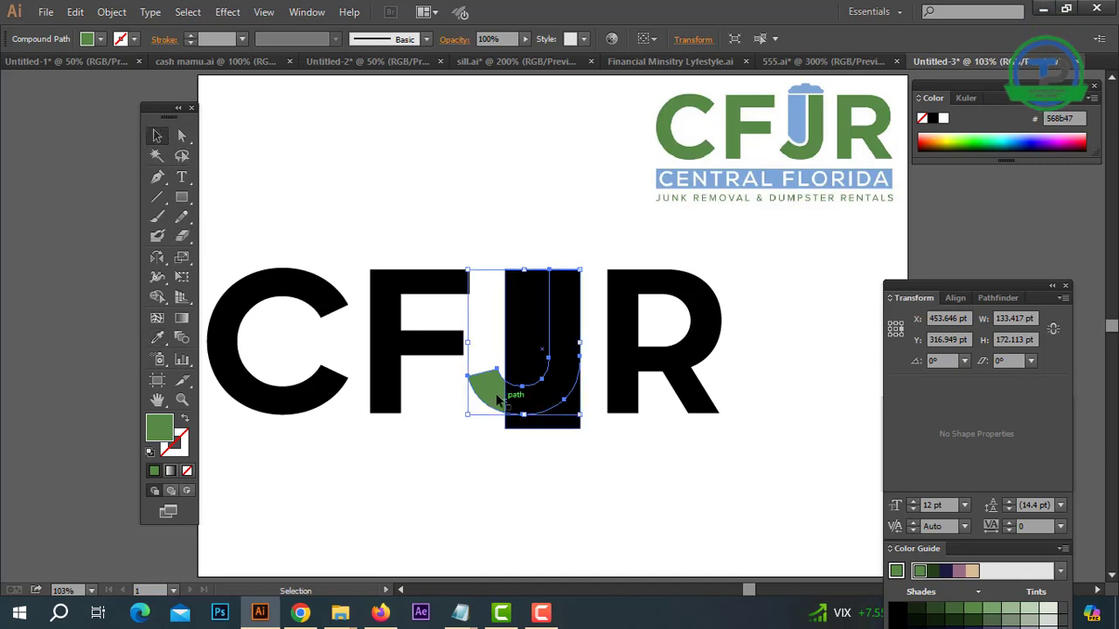
{"action": "right_click", "coordinate": [496, 393]}
{"action": "mouse_move", "coordinate": [534, 523]}
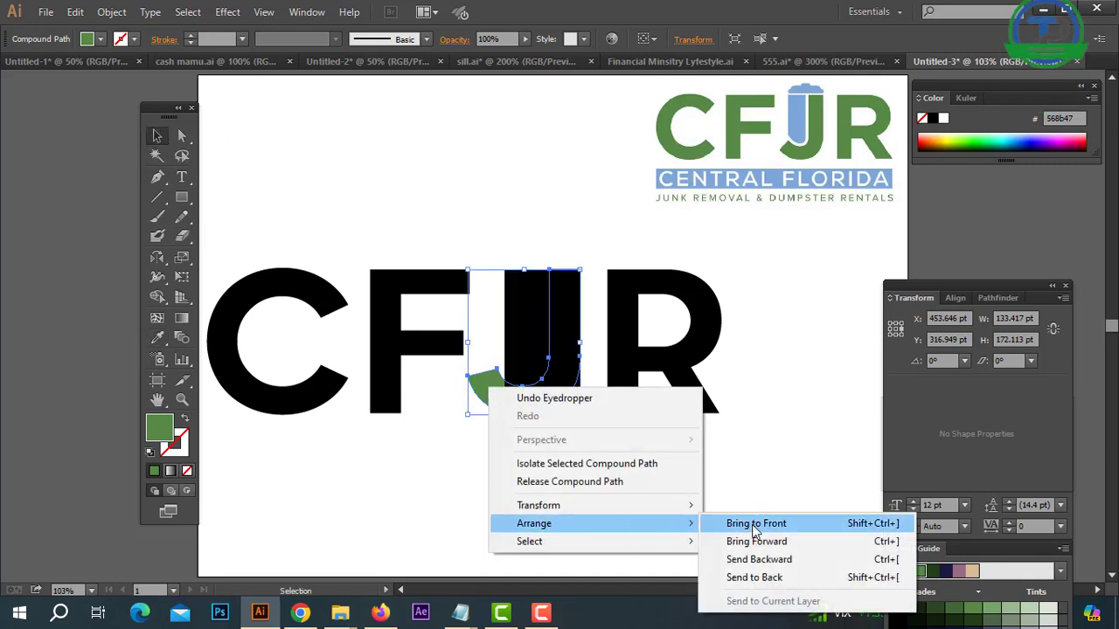
{"action": "left_click", "coordinate": [753, 525]}
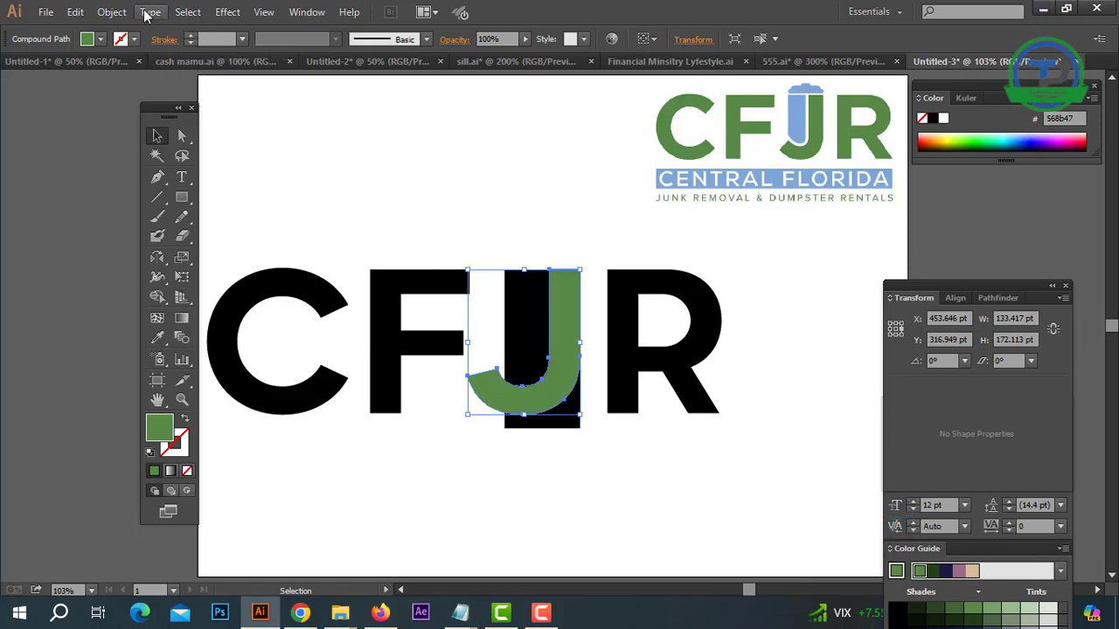
Apply a 5 pt Offset Path to the J and cut it from the black shape with Minus Front.
{"action": "left_click", "coordinate": [112, 12]}
{"action": "mouse_move", "coordinate": [130, 341]}
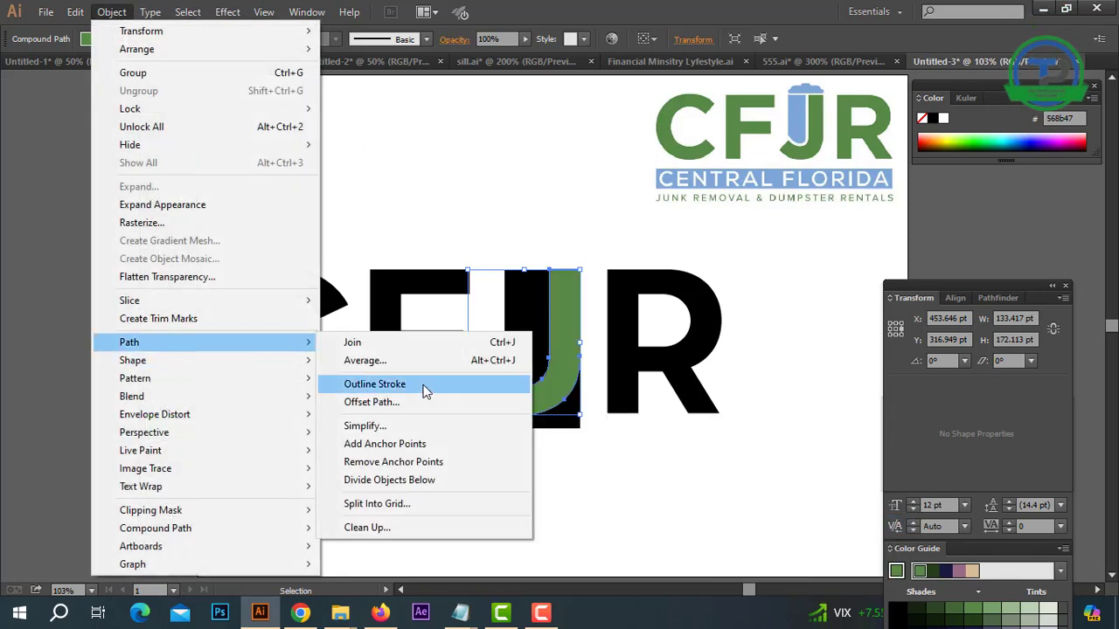
{"action": "left_click", "coordinate": [396, 407]}
{"action": "type", "text": "5"}
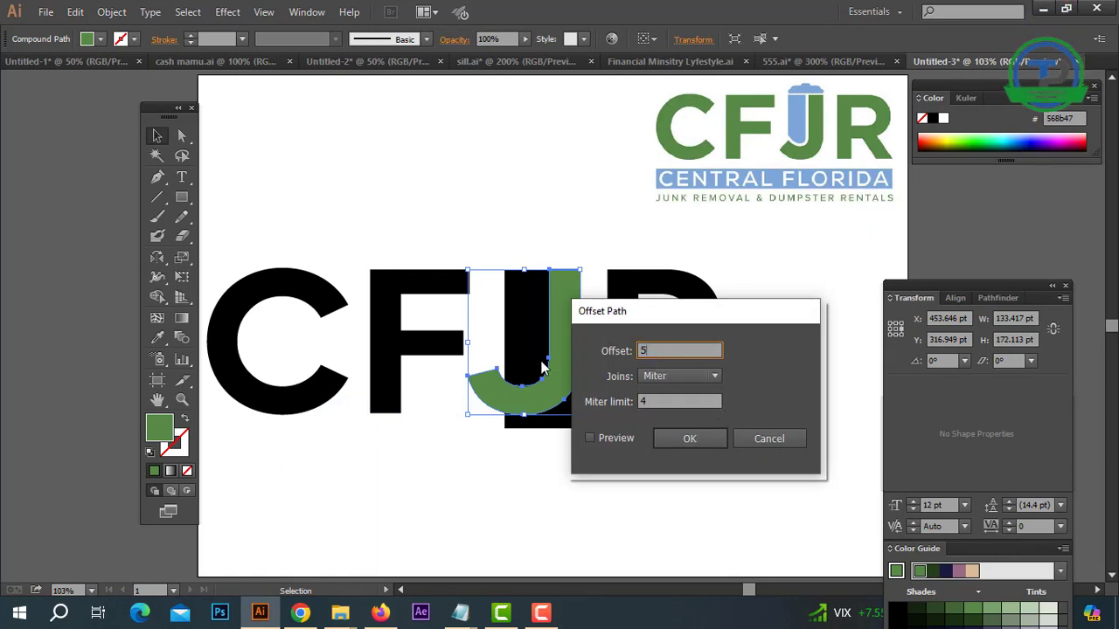
{"action": "key", "text": "Return"}
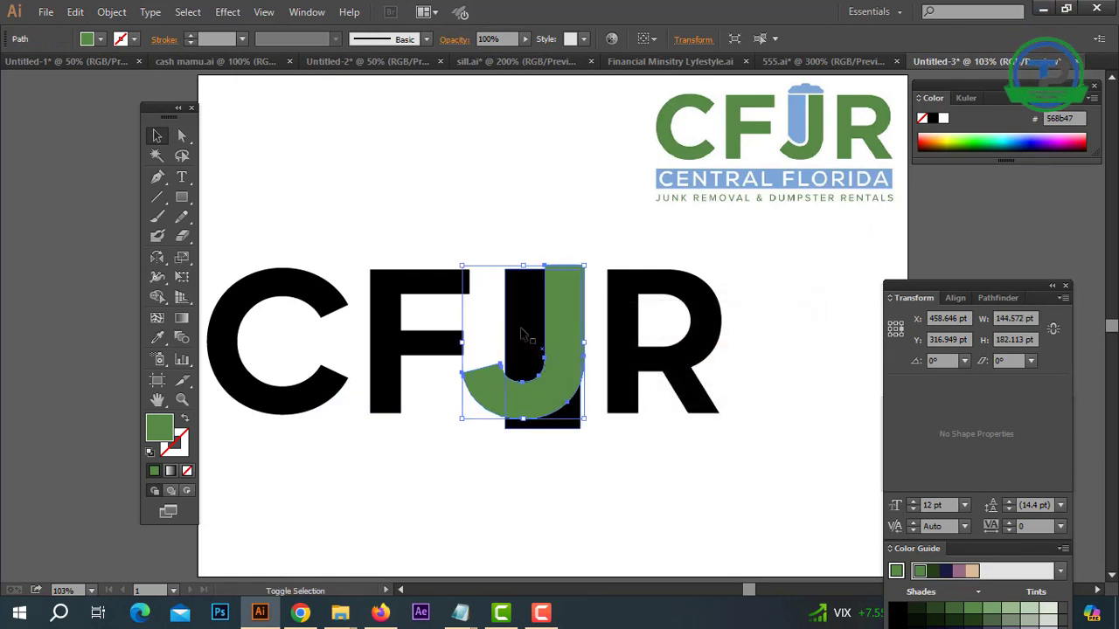
{"action": "left_click", "coordinate": [523, 335], "text": "shift"}
{"action": "left_click_drag", "start_coordinate": [986, 302], "coordinate": [869, 373]}
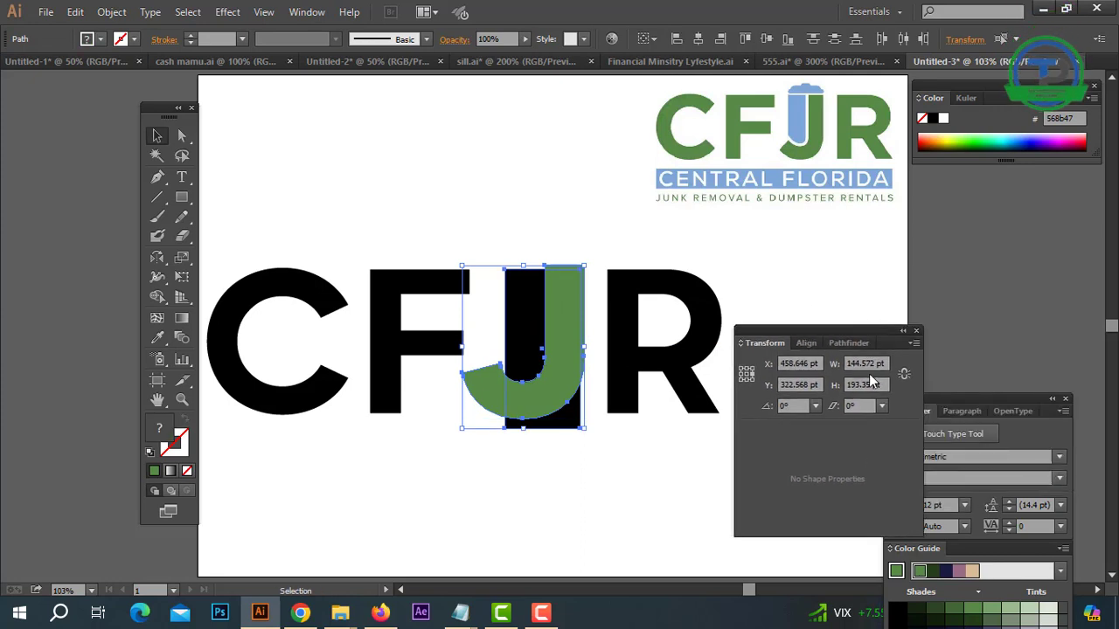
{"action": "left_click", "coordinate": [858, 343]}
{"action": "left_click", "coordinate": [776, 380]}
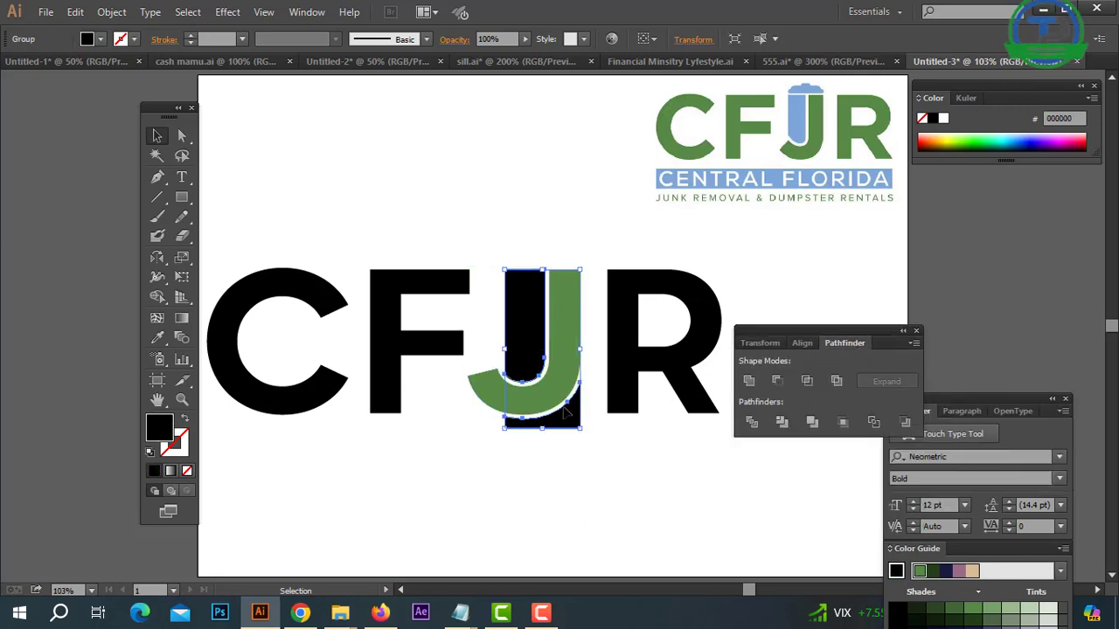
Ungroup the cut pieces and delete the leftover black bottom piece.
{"action": "right_click", "coordinate": [566, 361]}
{"action": "left_click", "coordinate": [618, 456]}
{"action": "left_click_drag", "start_coordinate": [559, 420], "coordinate": [453, 477]}
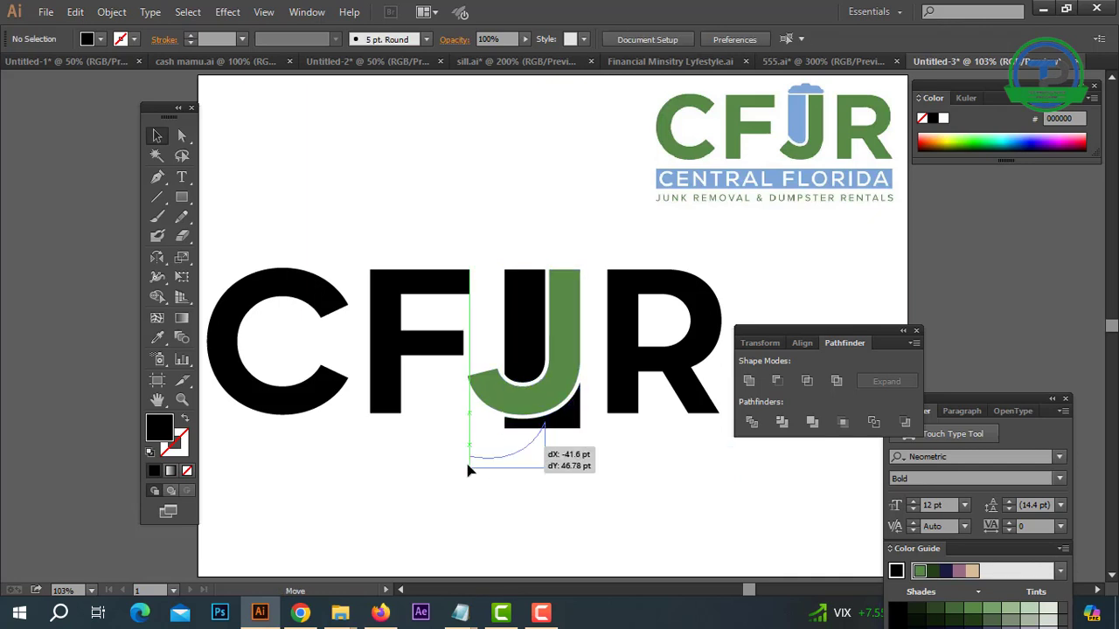
{"action": "key", "text": "Delete"}
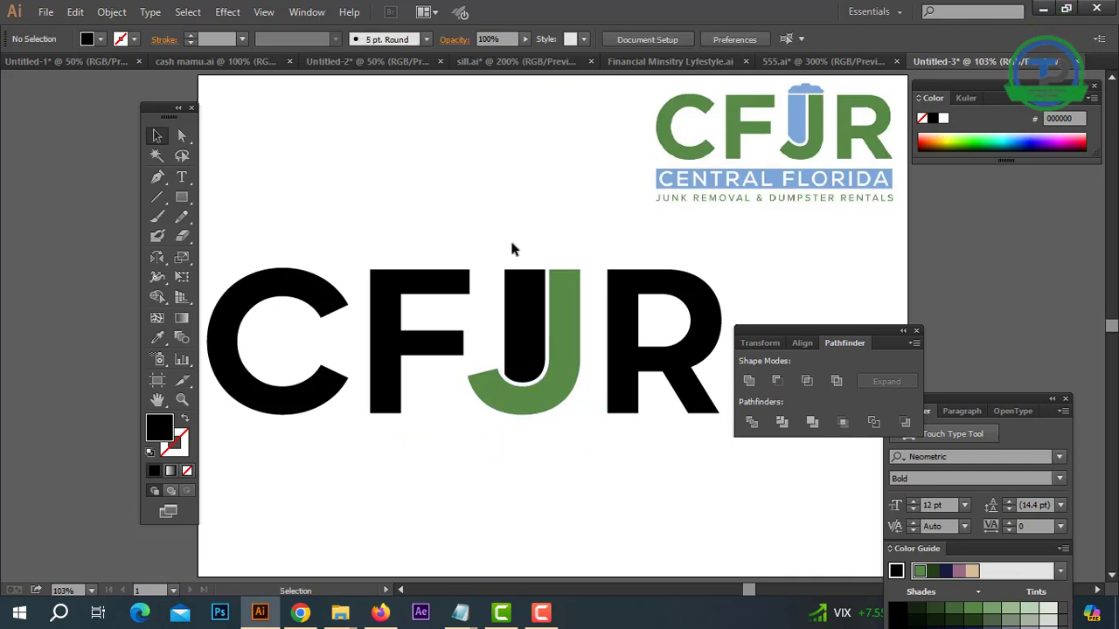
{"action": "left_click_drag", "start_coordinate": [553, 315], "coordinate": [550, 310]}
Stack three black rectangles (89.559 pt, 50.181 pt and a smaller top) above the J as a stepped lid.
{"action": "left_click", "coordinate": [531, 218]}
{"action": "left_click", "coordinate": [182, 200]}
{"action": "left_click_drag", "start_coordinate": [504, 269], "coordinate": [579, 257]}
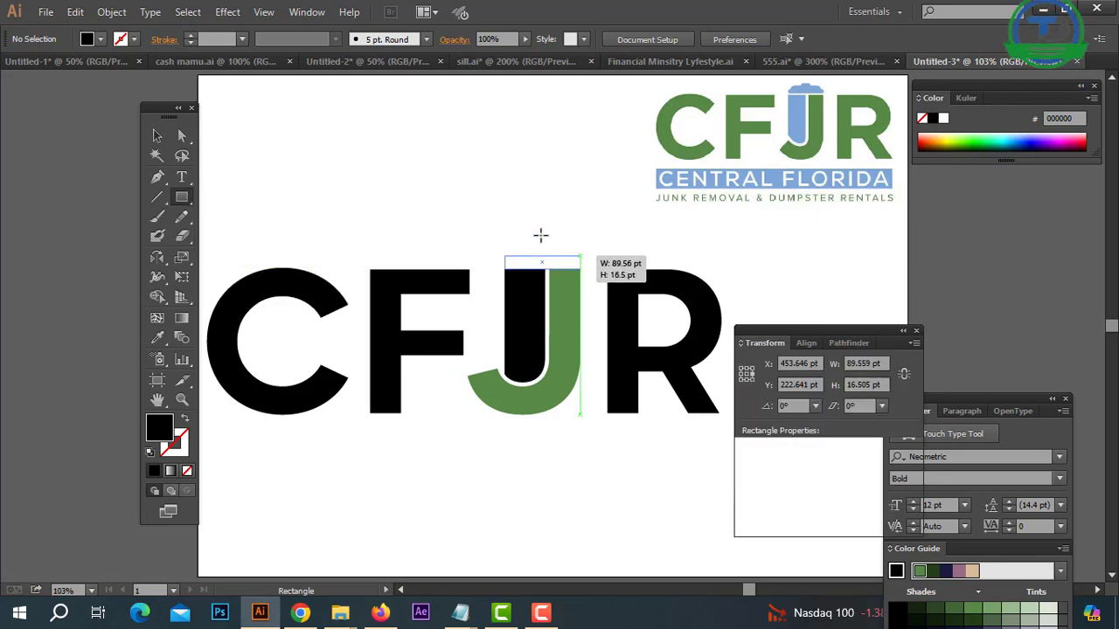
{"action": "left_click", "coordinate": [157, 137]}
{"action": "key", "text": "Up"}
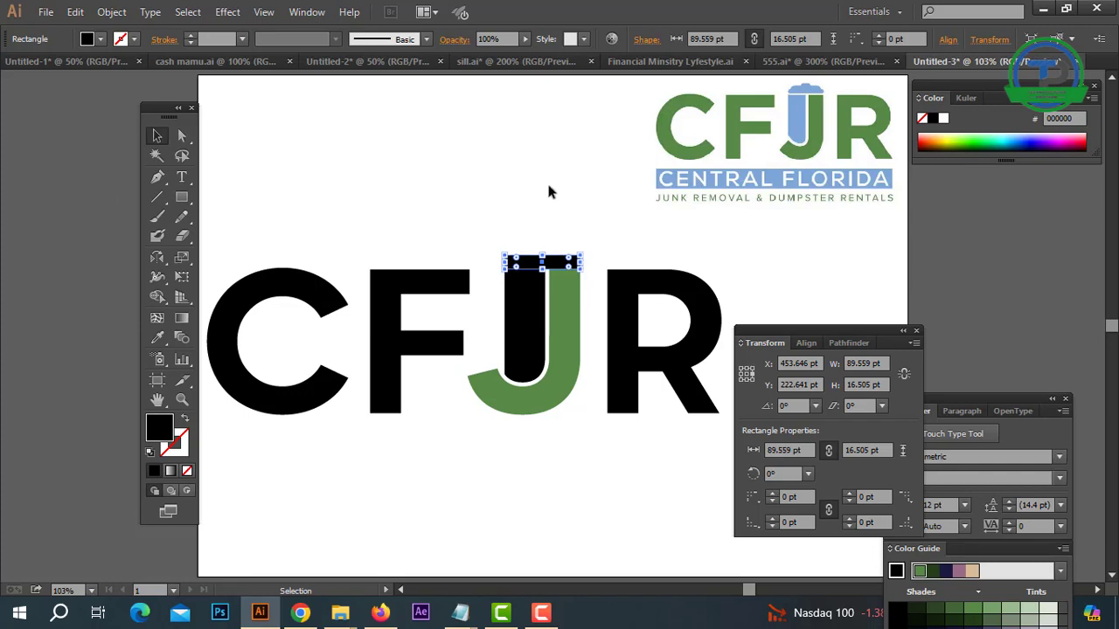
{"action": "left_click_drag", "start_coordinate": [540, 261], "coordinate": [542, 259]}
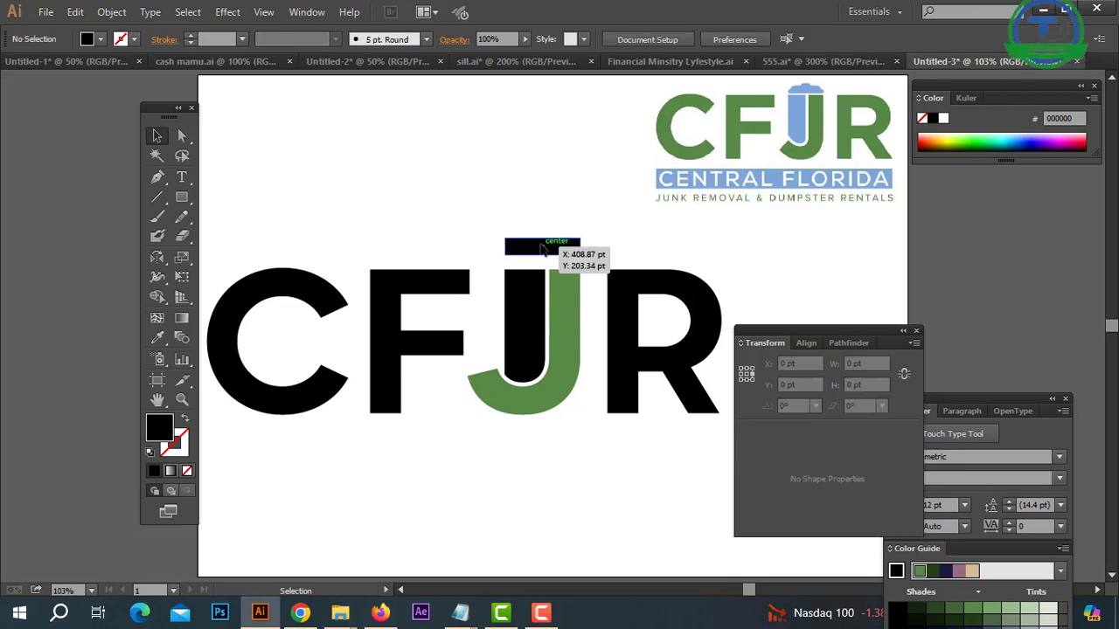
{"action": "left_click", "coordinate": [555, 247]}
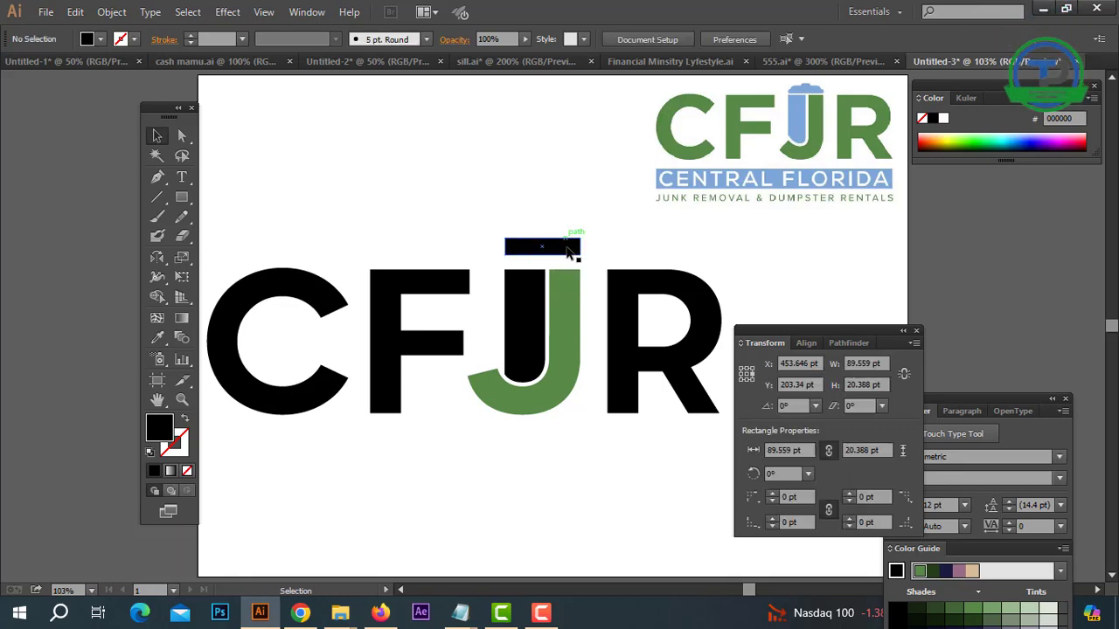
{"action": "mouse_move", "coordinate": [571, 245]}
{"action": "left_mouse_down"}
{"action": "mouse_move", "coordinate": [573, 229]}
{"action": "mouse_move", "coordinate": [546, 229]}
{"action": "left_mouse_up"}
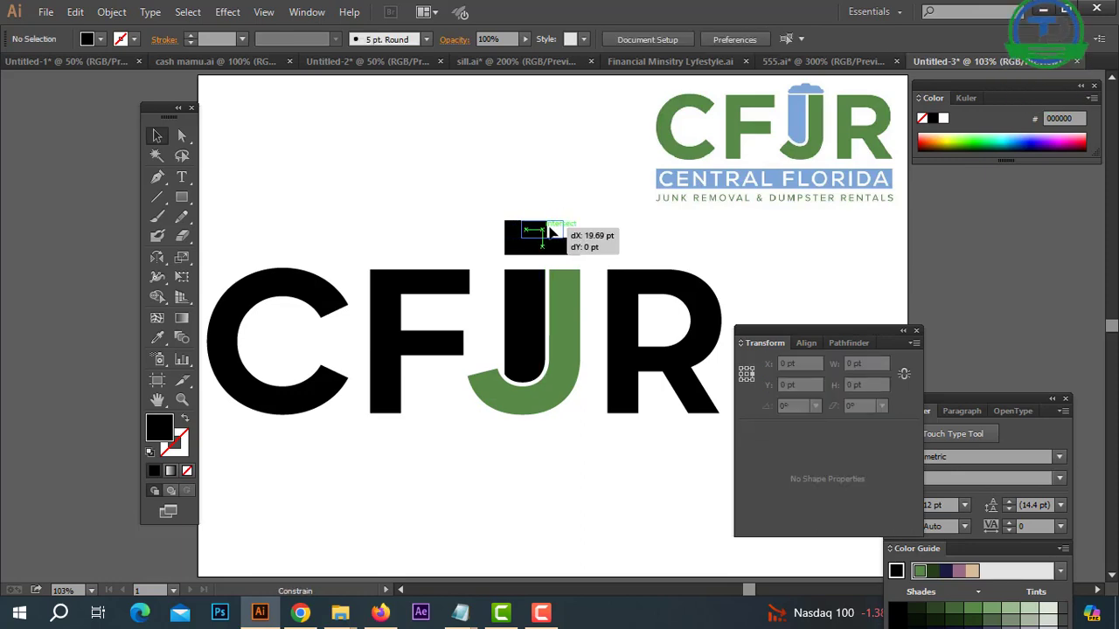
{"action": "left_click_drag", "start_coordinate": [553, 232], "coordinate": [547, 210]}
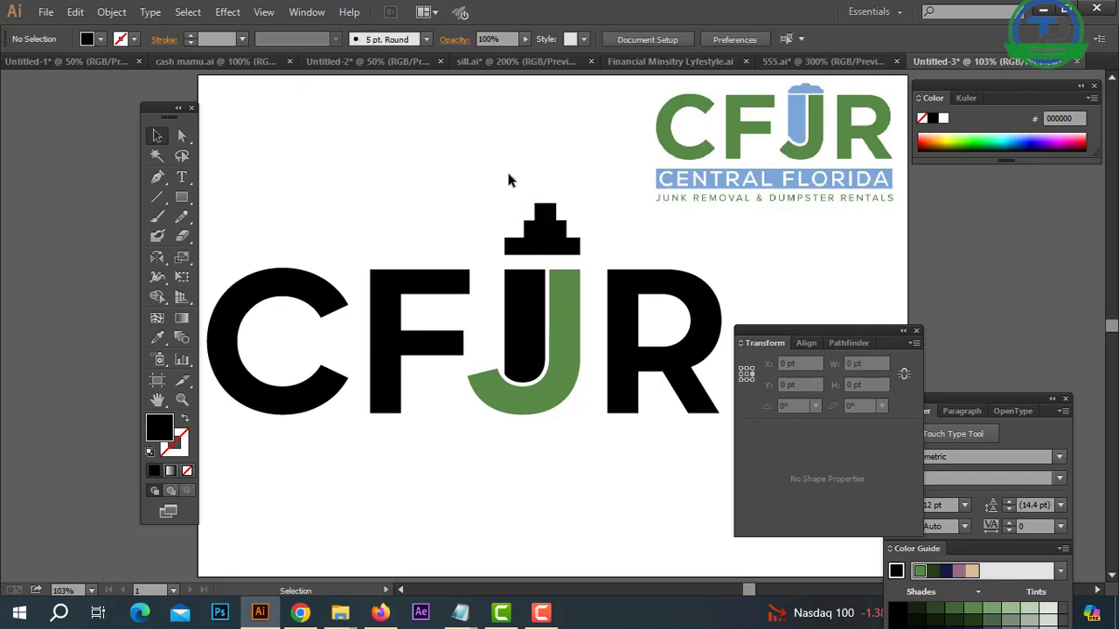
{"action": "left_click_drag", "start_coordinate": [506, 168], "coordinate": [583, 258]}
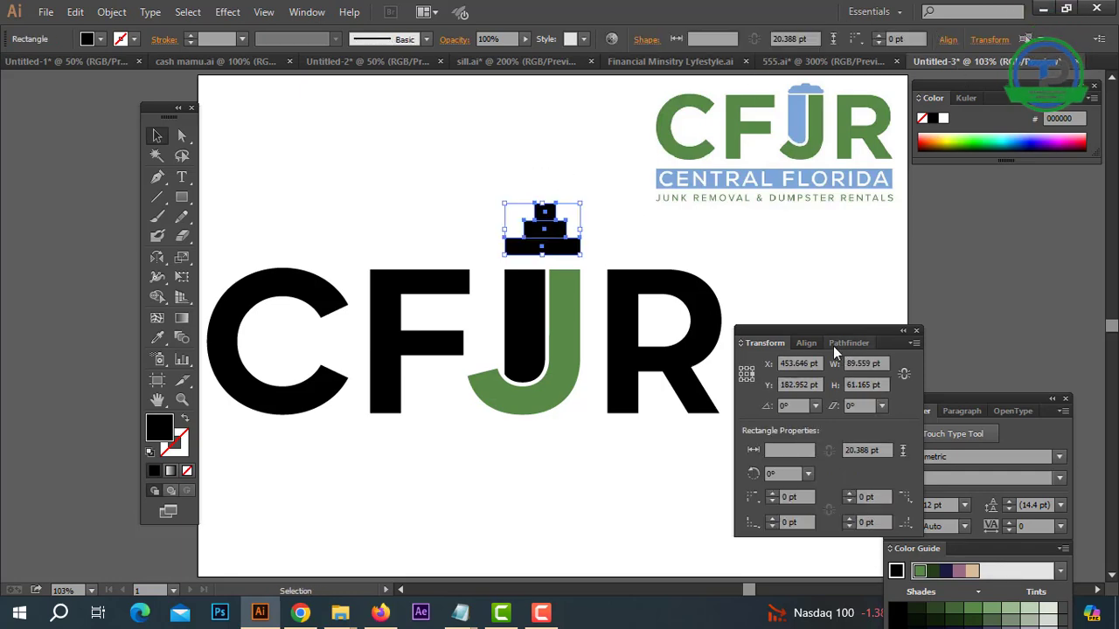
Unite the stacked rectangles into one shape and round its corners with live corners.
{"action": "left_click", "coordinate": [804, 345]}
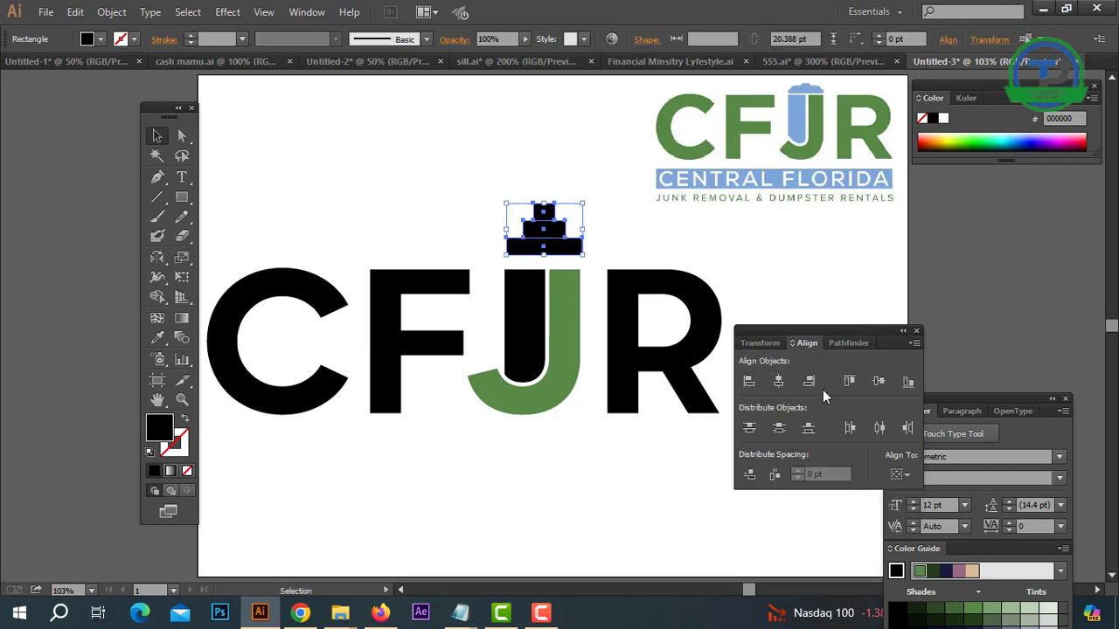
{"action": "left_click", "coordinate": [846, 343]}
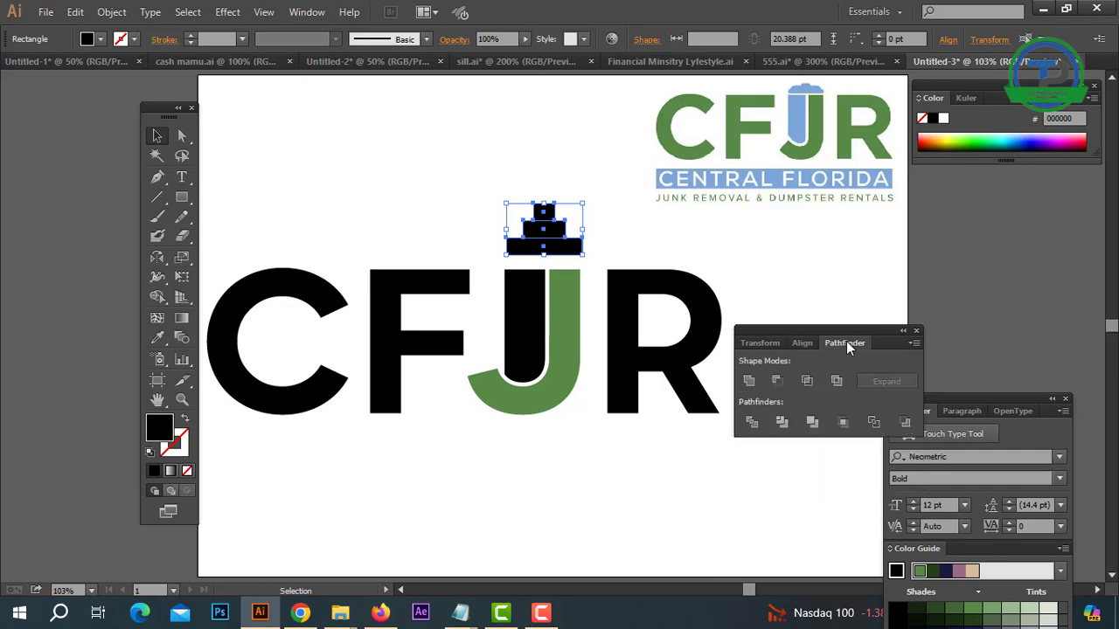
{"action": "left_click", "coordinate": [749, 381]}
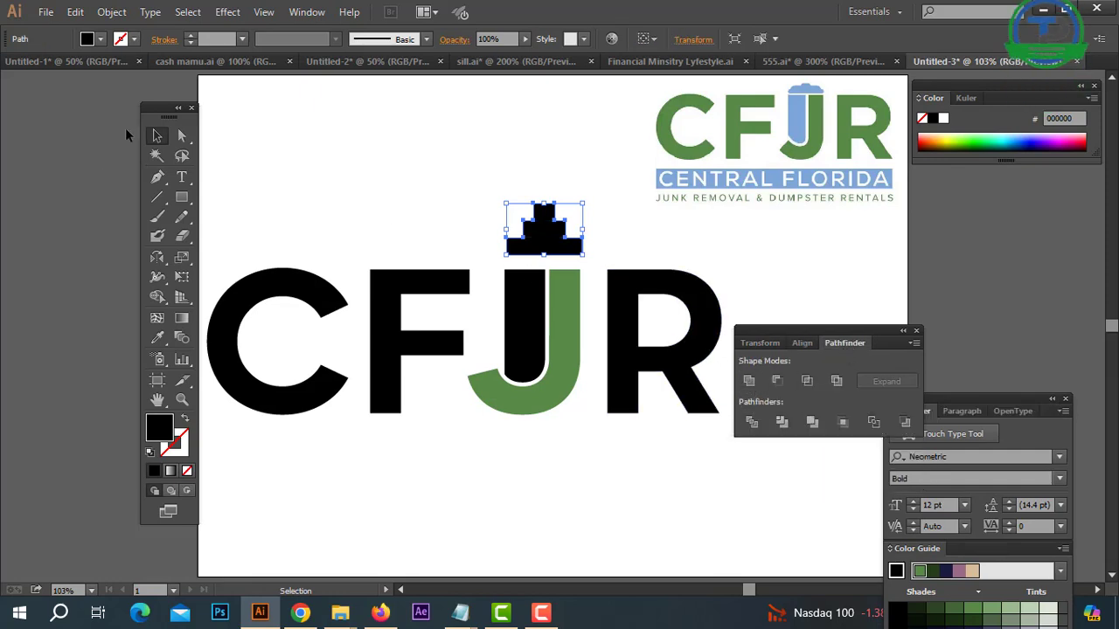
{"action": "left_click", "coordinate": [184, 137]}
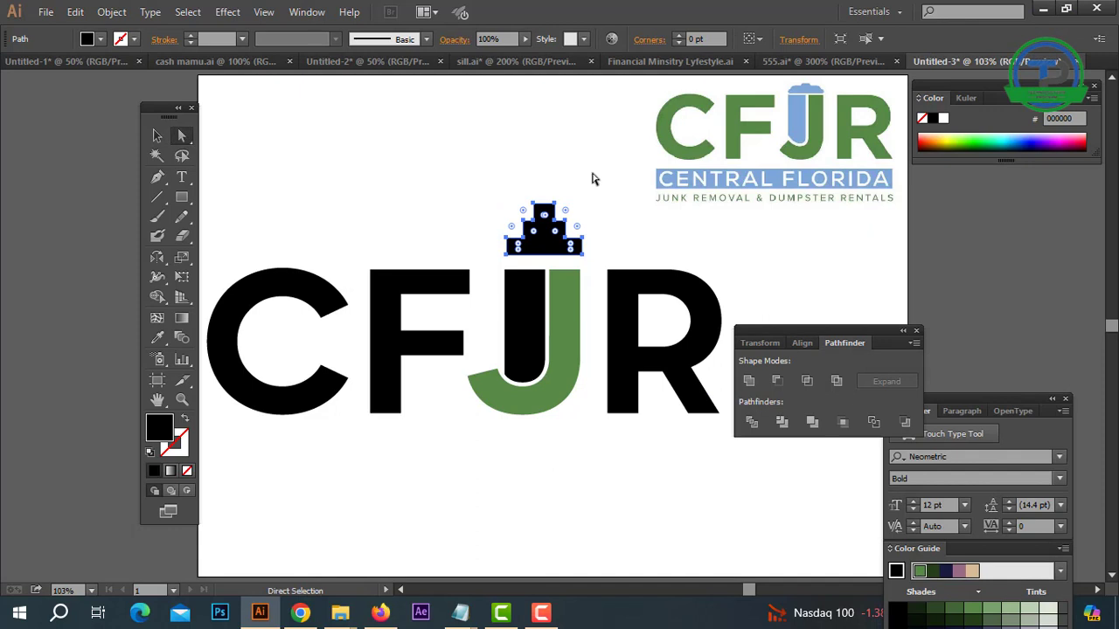
{"action": "left_click_drag", "start_coordinate": [547, 185], "coordinate": [594, 250]}
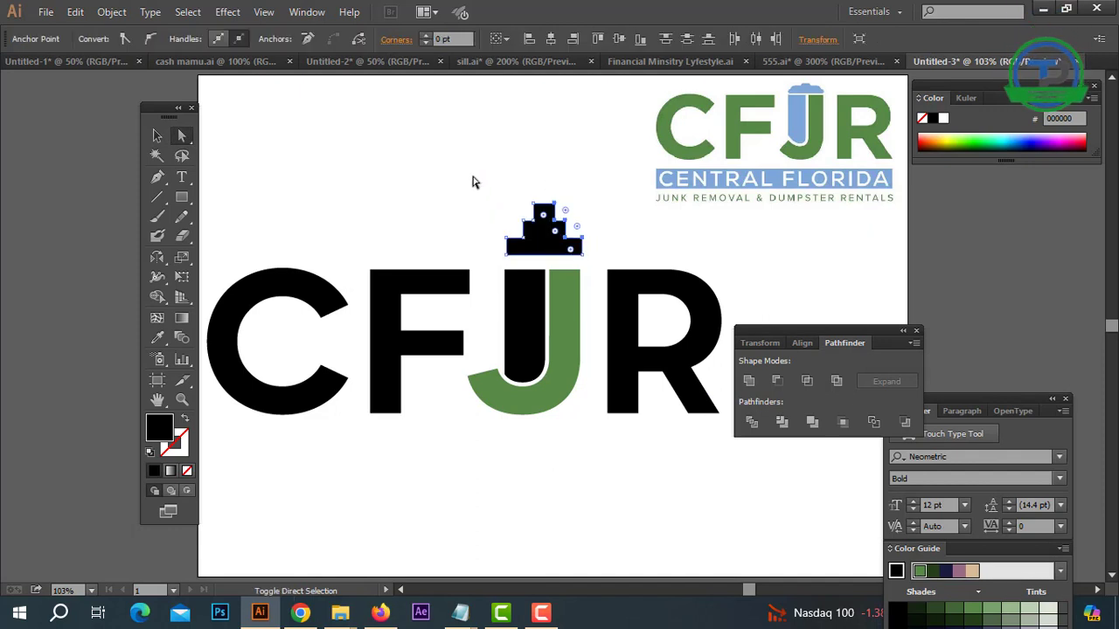
{"action": "left_click_drag", "start_coordinate": [539, 247], "coordinate": [539, 248]}
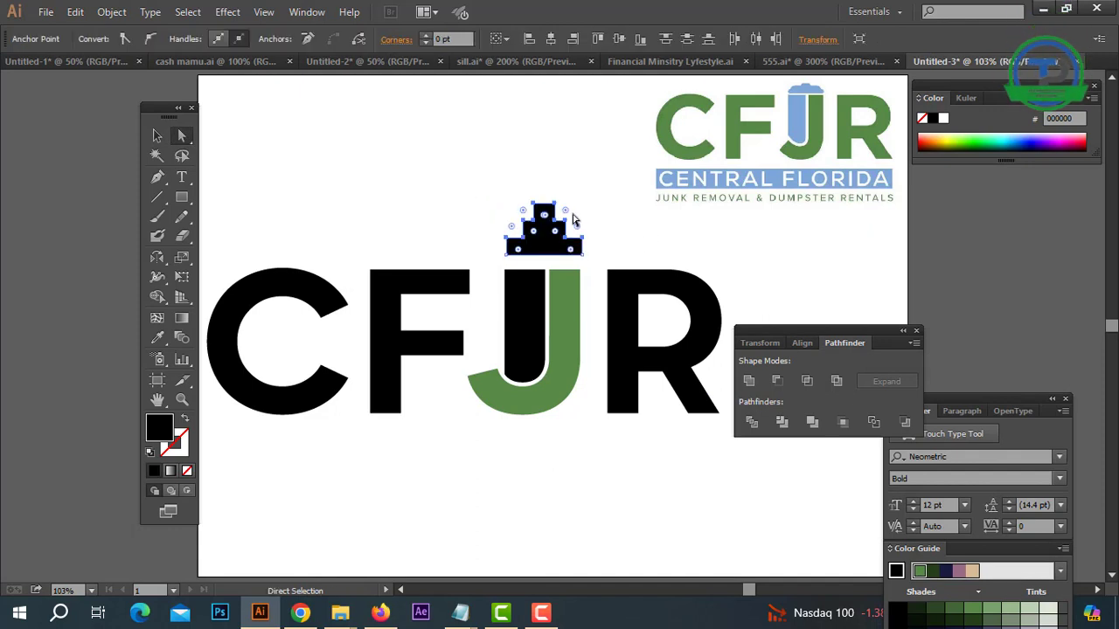
{"action": "left_click", "coordinate": [544, 164]}
{"action": "left_click", "coordinate": [540, 248]}
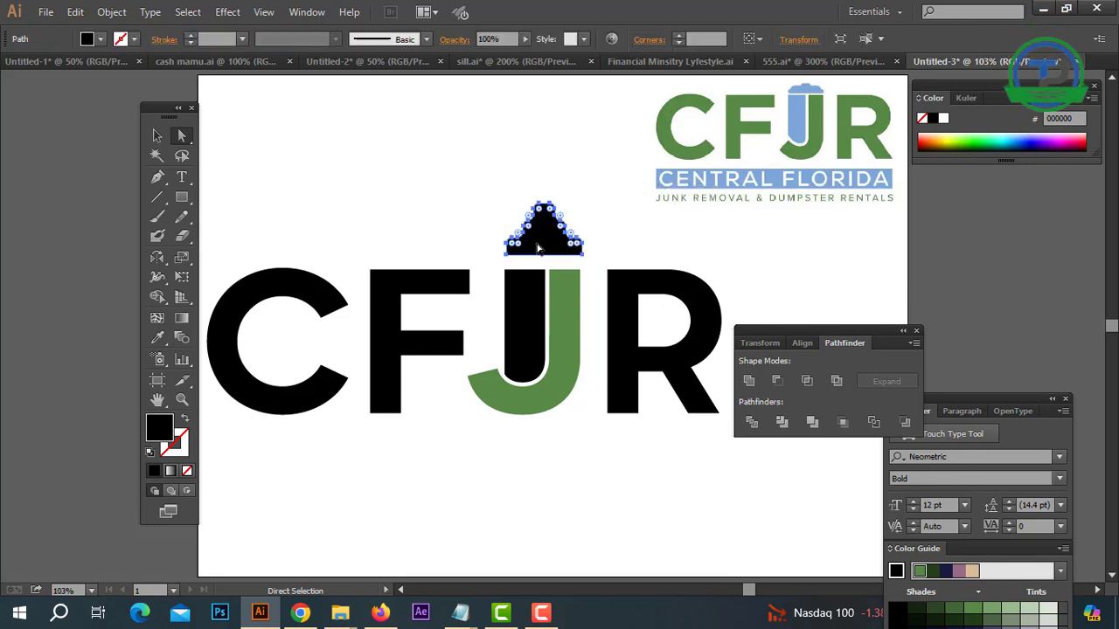
Squash the lid to about 89.56 × 27.36 pt and lower it onto the J.
{"action": "left_click", "coordinate": [157, 135]}
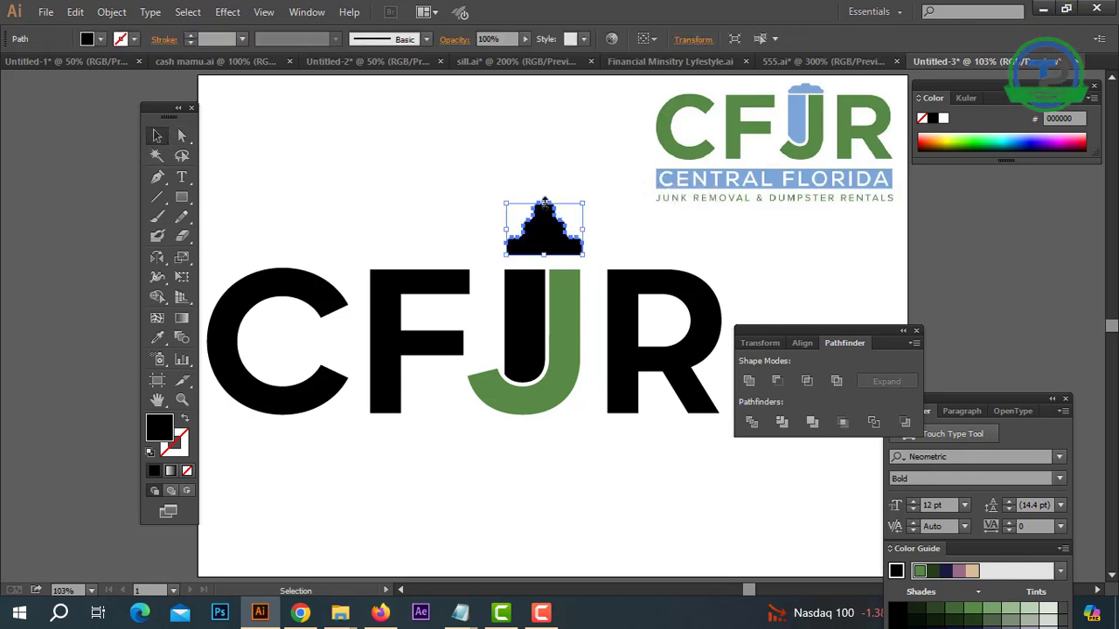
{"action": "left_click_drag", "start_coordinate": [545, 203], "coordinate": [544, 234]}
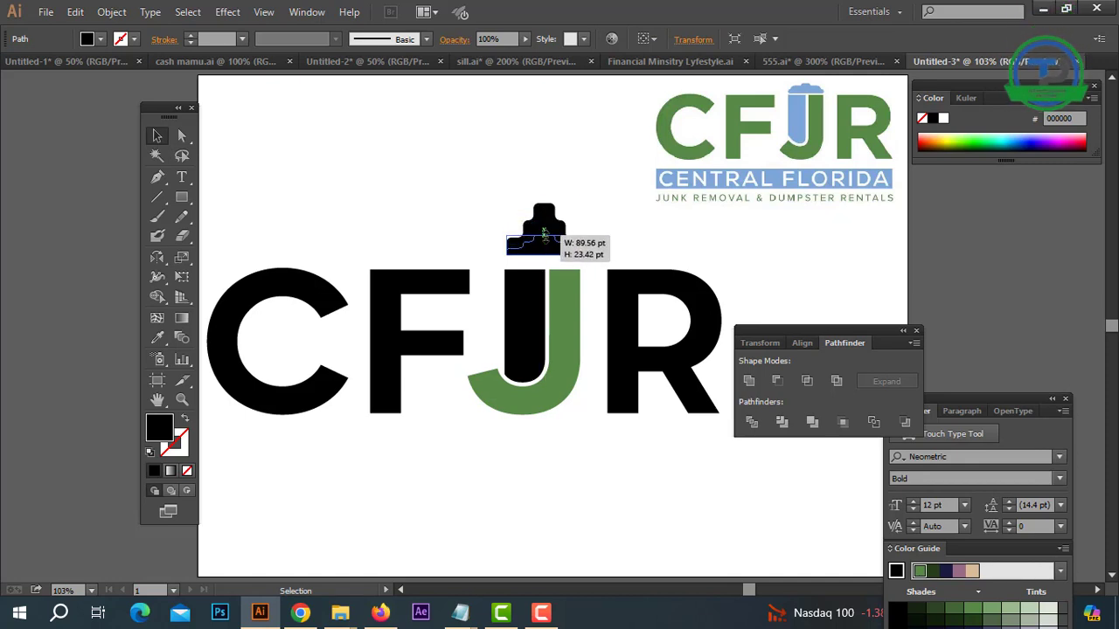
{"action": "left_click", "coordinate": [669, 253]}
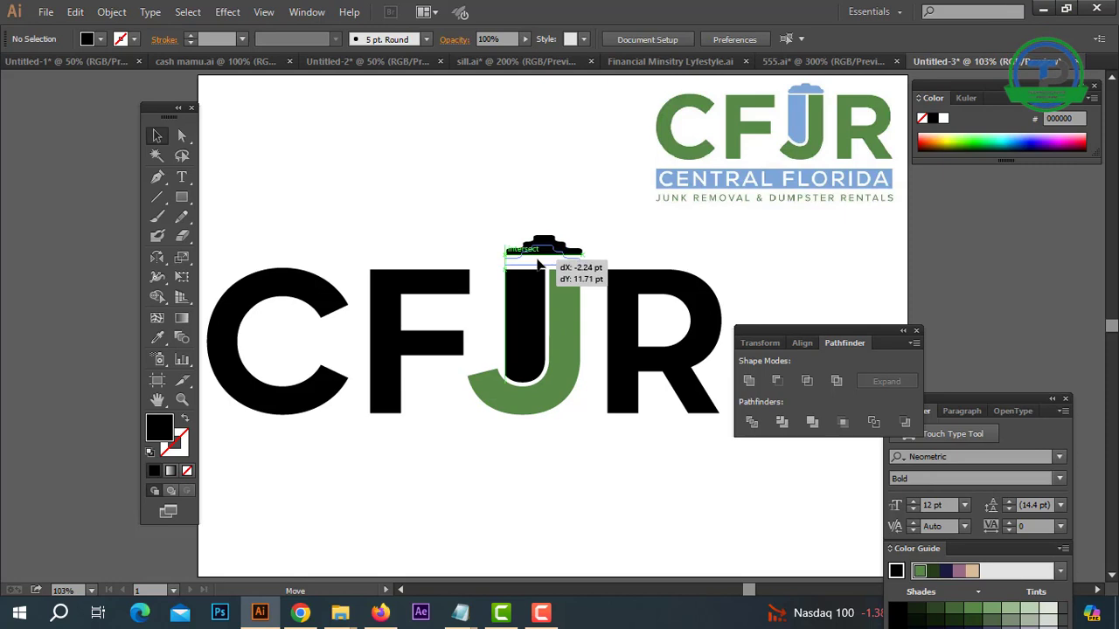
{"action": "left_click_drag", "start_coordinate": [539, 265], "coordinate": [543, 241]}
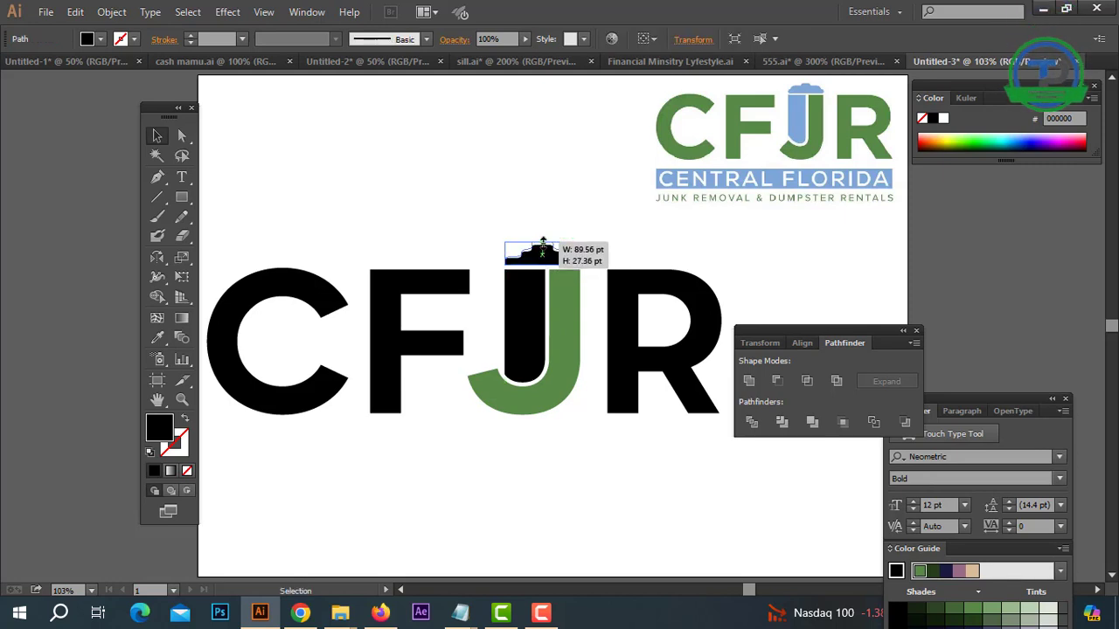
{"action": "left_click", "coordinate": [623, 227]}
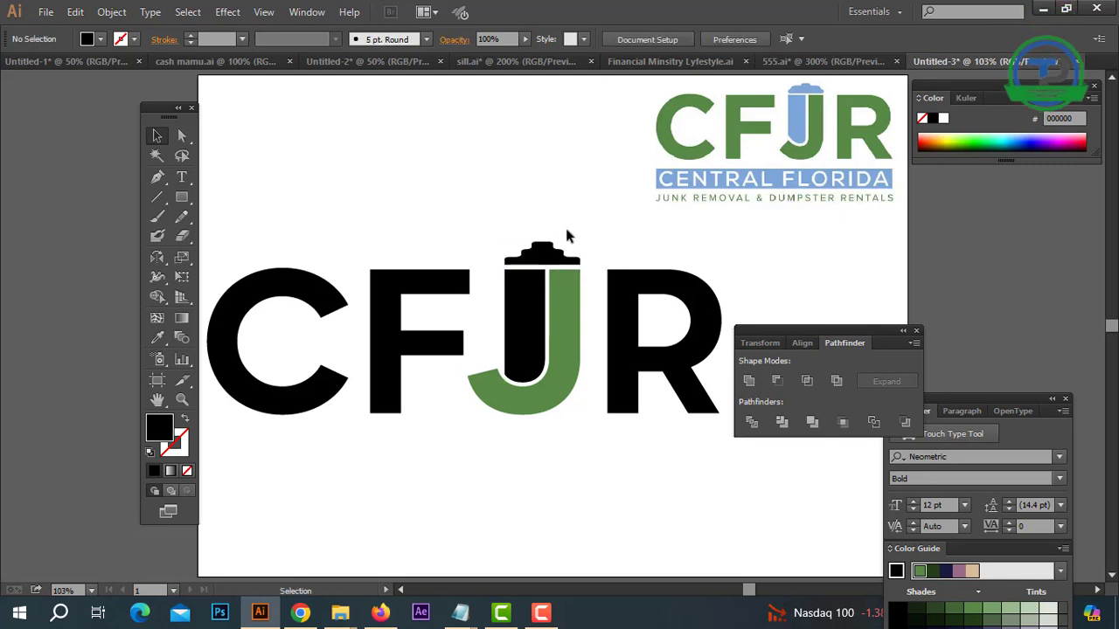
Color the J's lid and inner stem light blue sampled from the reference logo.
{"action": "left_click_drag", "start_coordinate": [531, 312], "coordinate": [530, 312]}
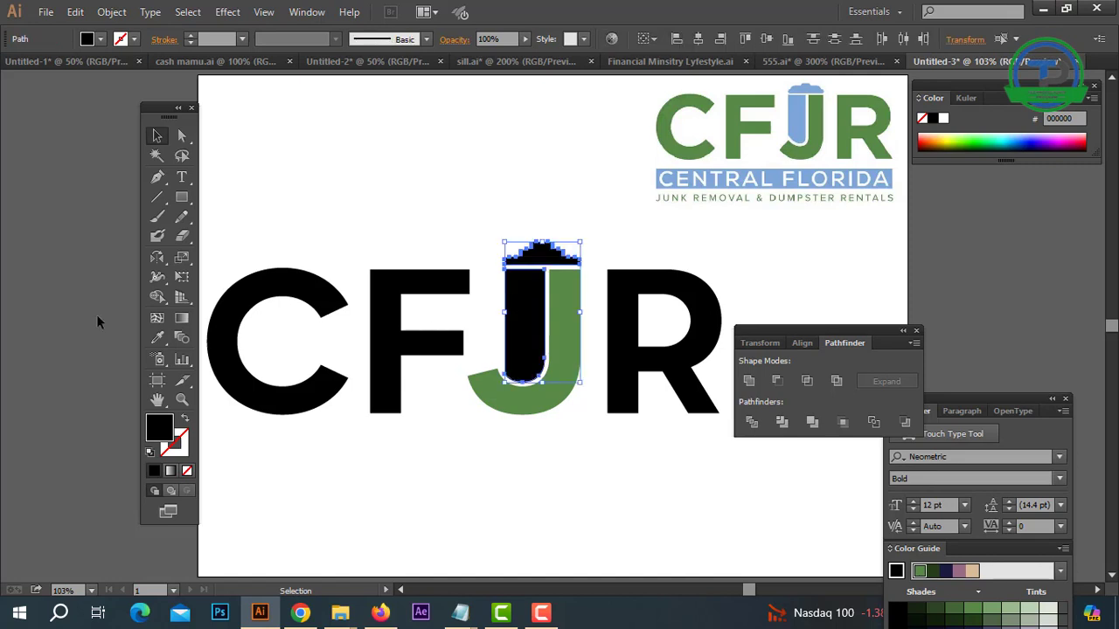
{"action": "left_click", "coordinate": [158, 337]}
{"action": "left_click", "coordinate": [799, 112]}
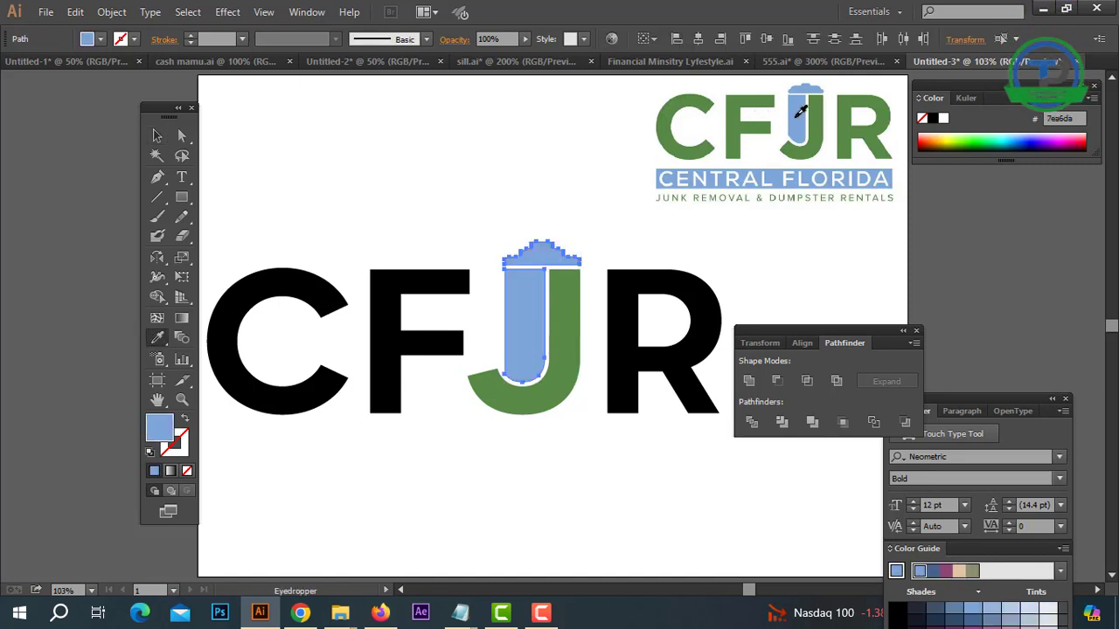
{"action": "key", "text": "v"}
Give C, F and R the J's green and group all four letters.
{"action": "left_click_drag", "start_coordinate": [411, 243], "coordinate": [295, 338]}
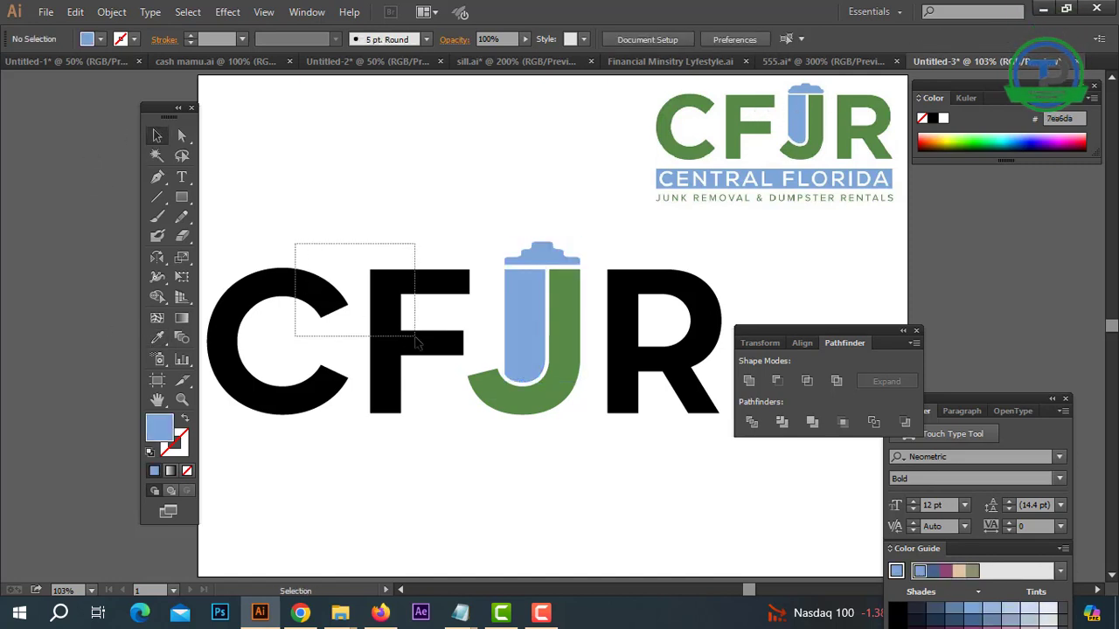
{"action": "left_click_drag", "start_coordinate": [644, 349], "coordinate": [644, 349]}
{"action": "left_click", "coordinate": [157, 338]}
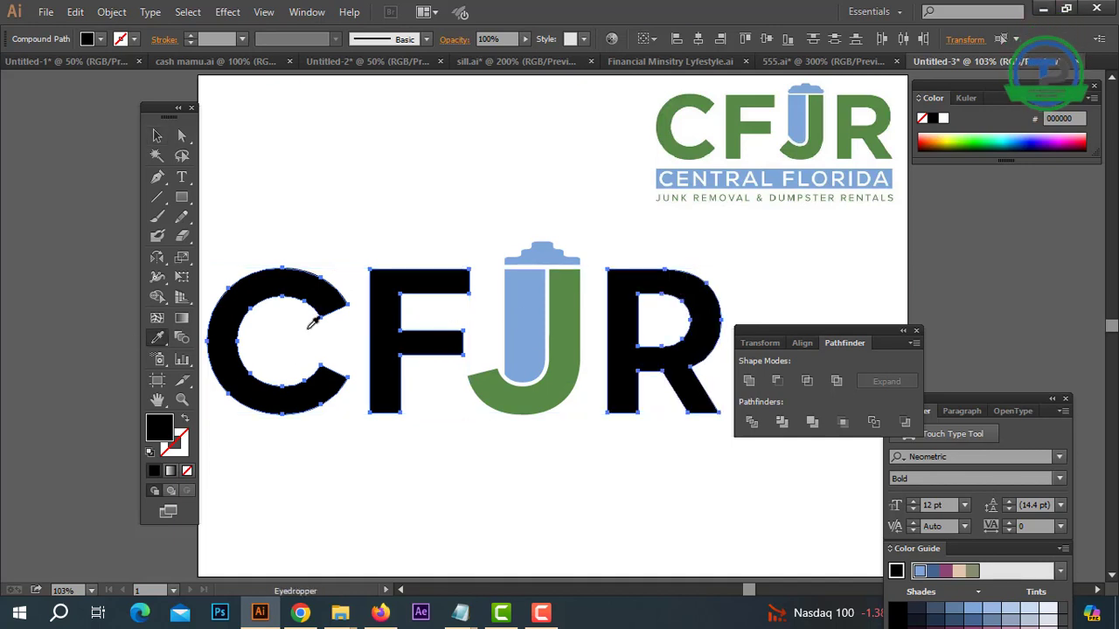
{"action": "left_click", "coordinate": [574, 303]}
{"action": "left_click", "coordinate": [158, 136]}
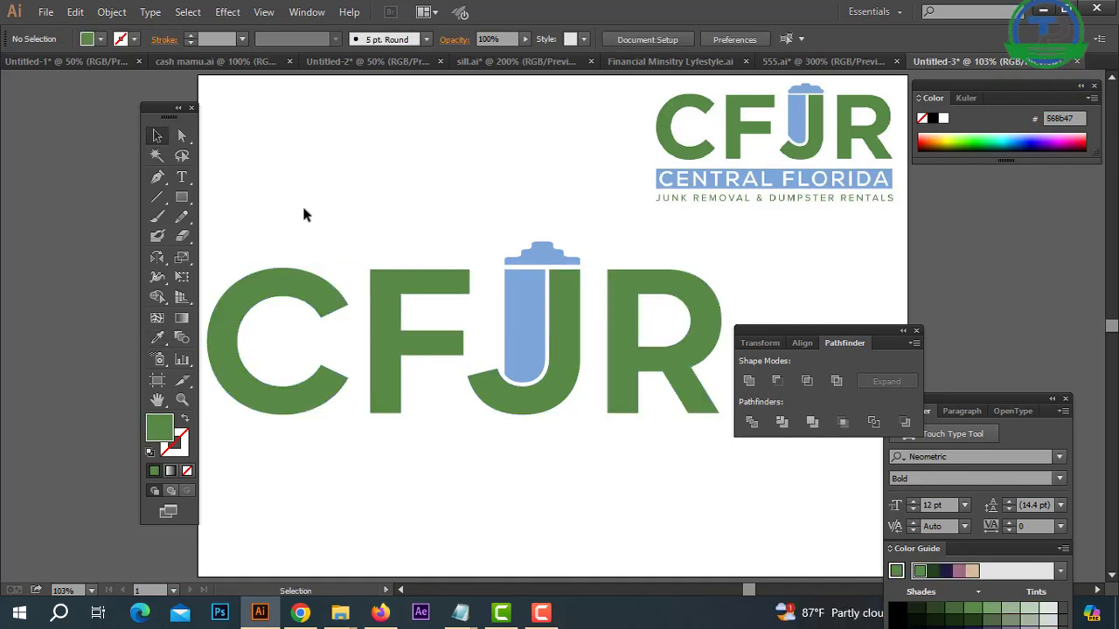
{"action": "left_click_drag", "start_coordinate": [301, 210], "coordinate": [686, 405]}
{"action": "right_click", "coordinate": [527, 276]}
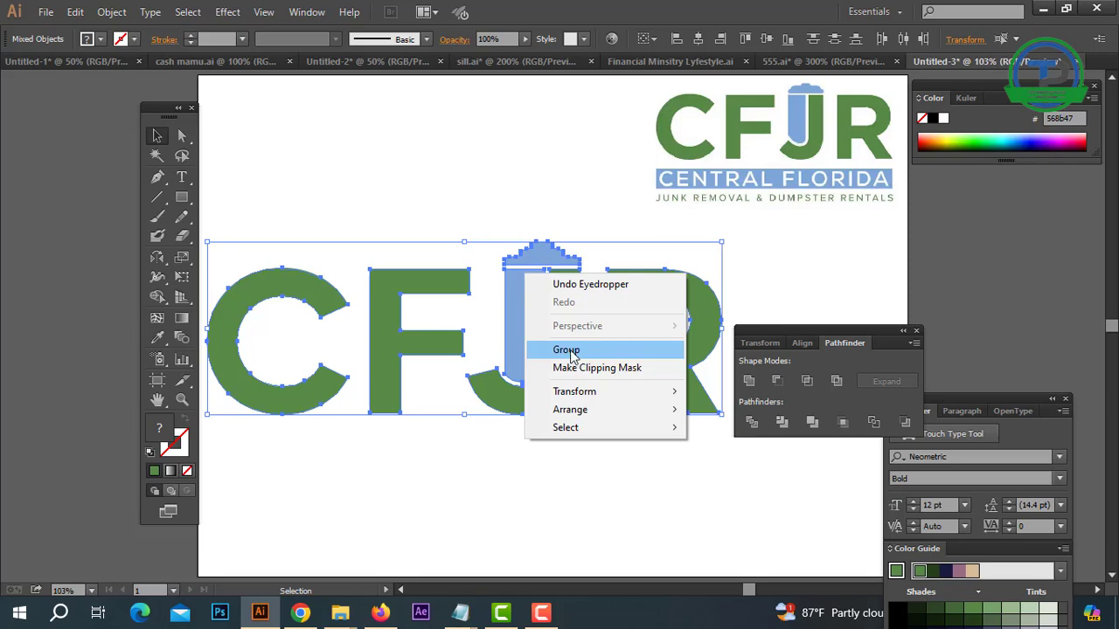
{"action": "left_click", "coordinate": [568, 351]}
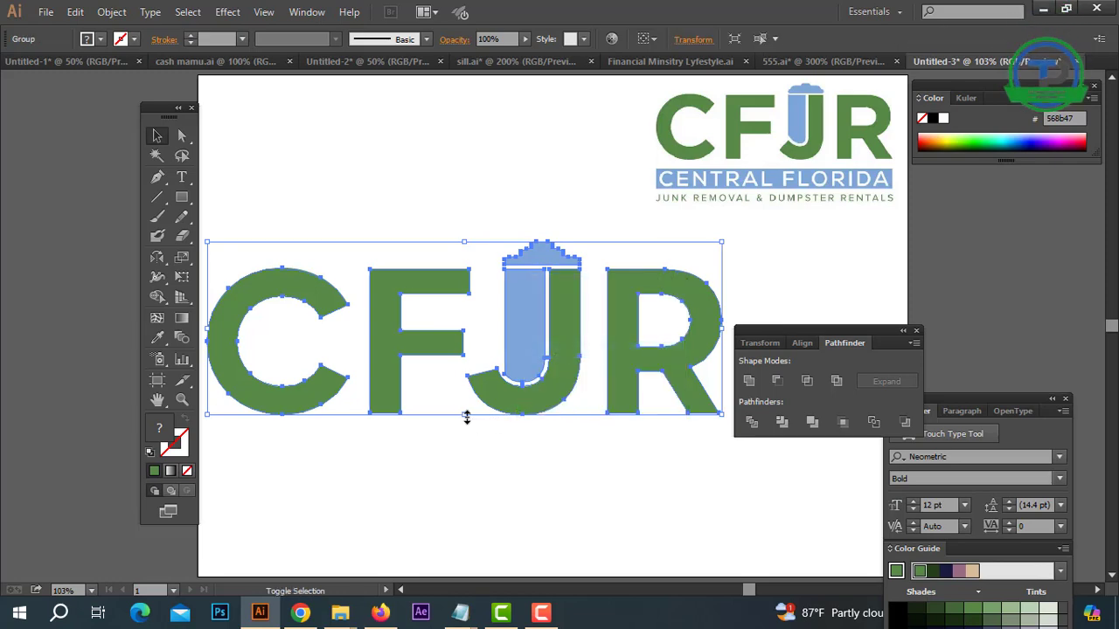
Shrink the CFJR letter group and move it up and left.
{"action": "left_click_drag", "start_coordinate": [466, 417], "coordinate": [463, 342]}
{"action": "left_click_drag", "start_coordinate": [535, 303], "coordinate": [508, 229]}
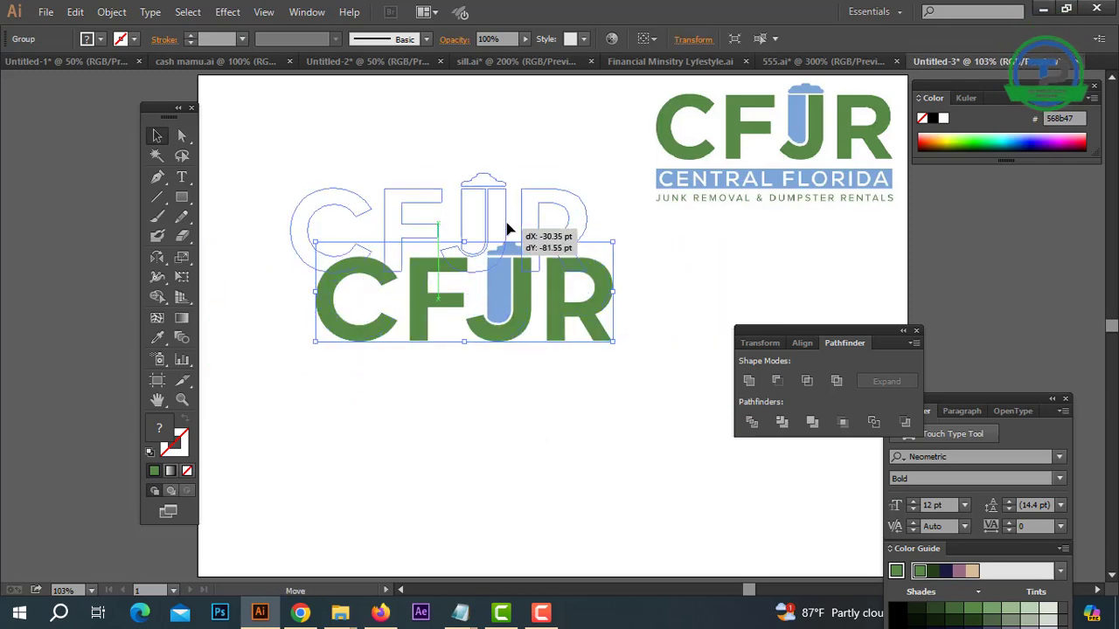
{"action": "left_click", "coordinate": [392, 298]}
Add 'CENTRAL FLORIDA' beneath at 38.2 pt with tracking 250, plus a copy below it.
{"action": "left_click", "coordinate": [182, 176]}
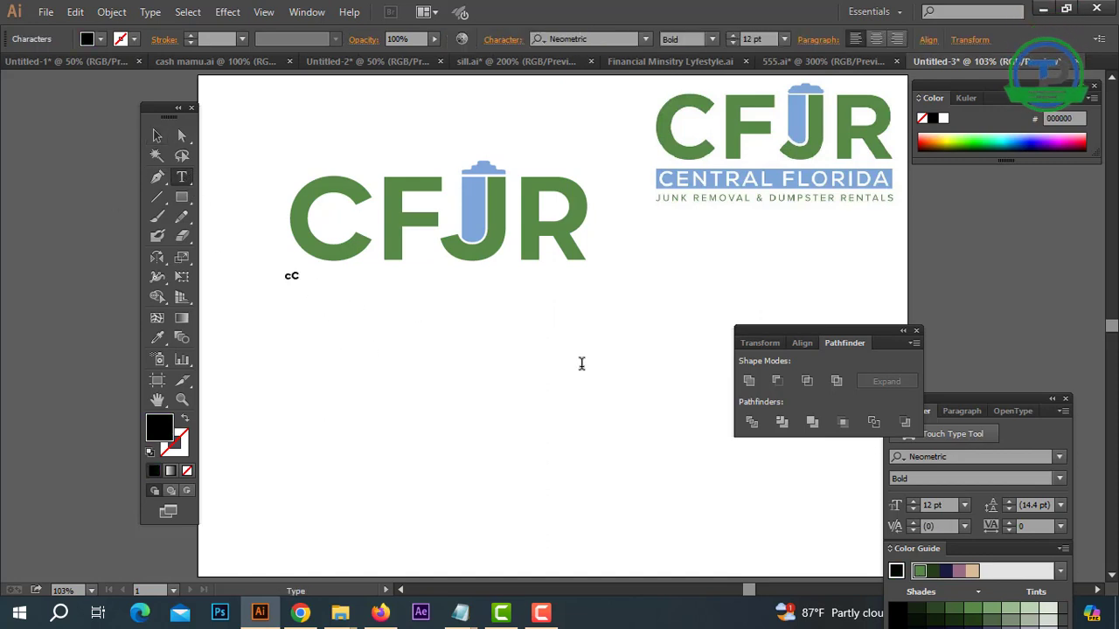
{"action": "type", "text": "NTR "}
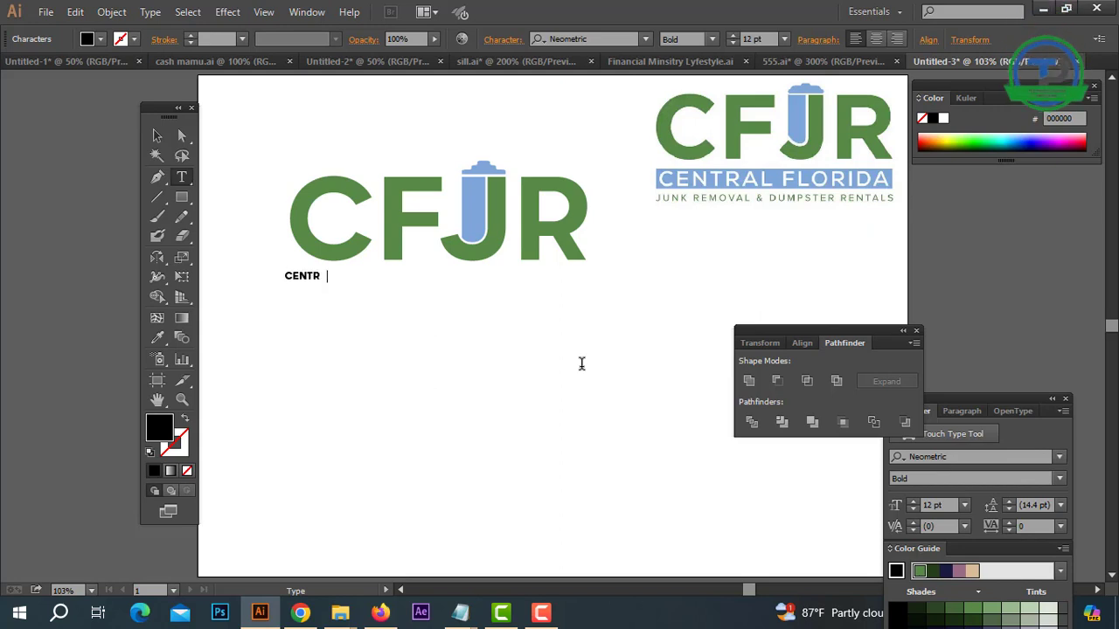
{"action": "type", "text": "AL F"}
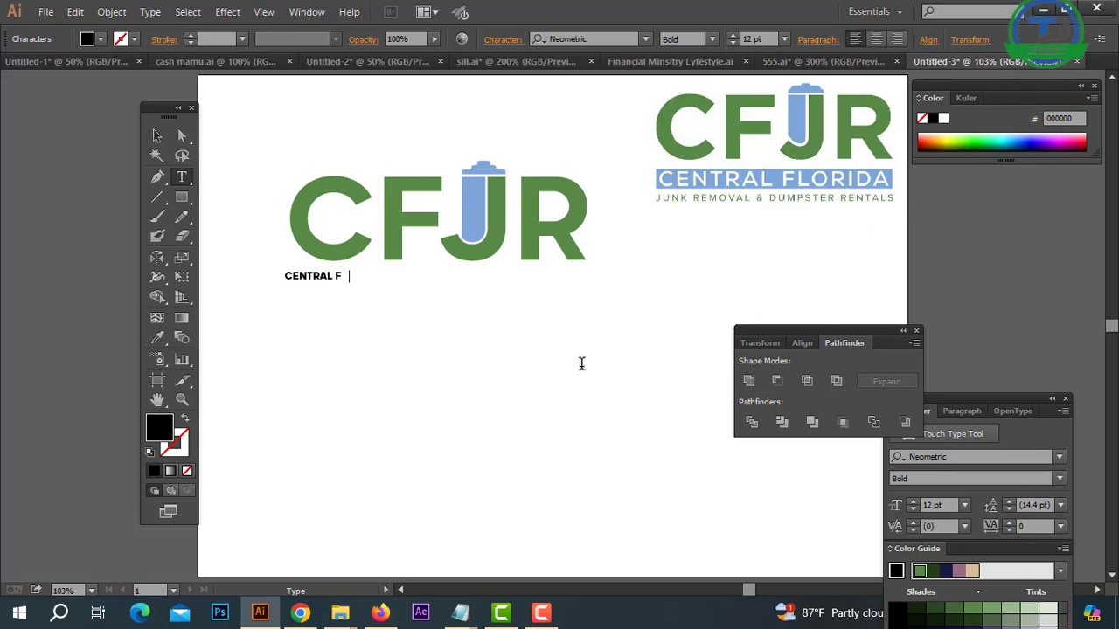
{"action": "type", "text": "O"}
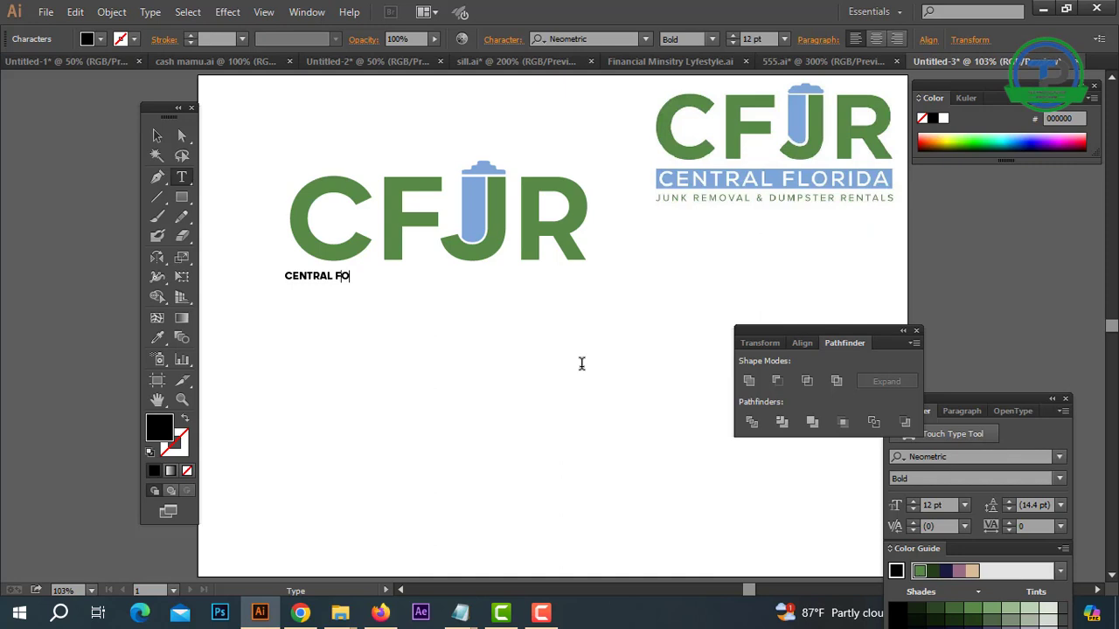
{"action": "key", "text": "BackSpace"}
{"action": "type", "text": "LORIDA"}
{"action": "left_click", "coordinate": [152, 135]}
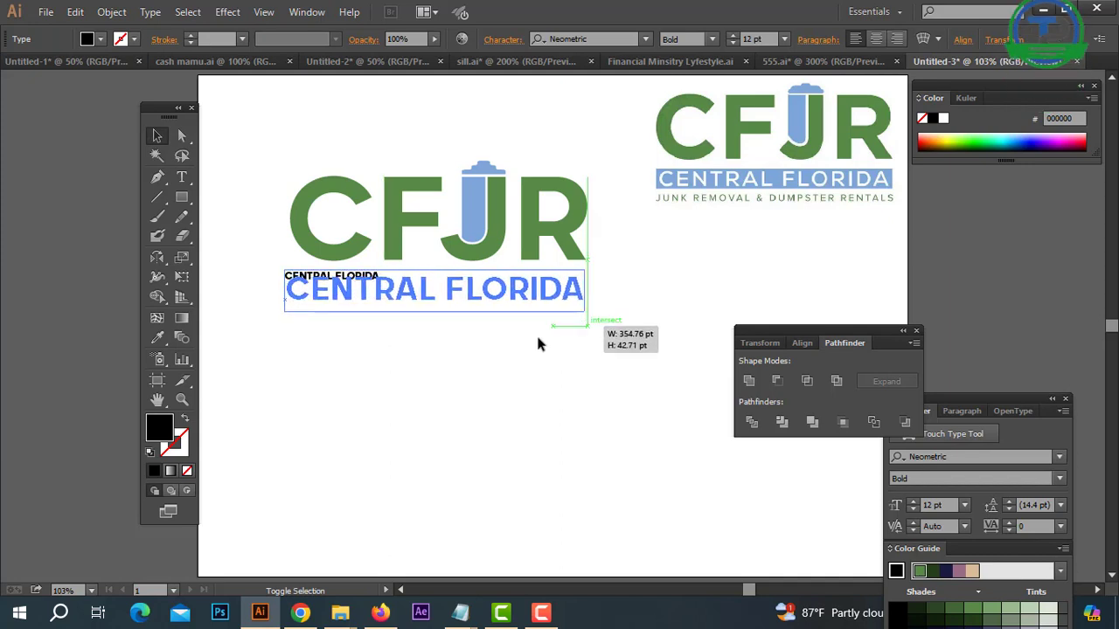
{"action": "left_click_drag", "start_coordinate": [382, 284], "coordinate": [535, 332]}
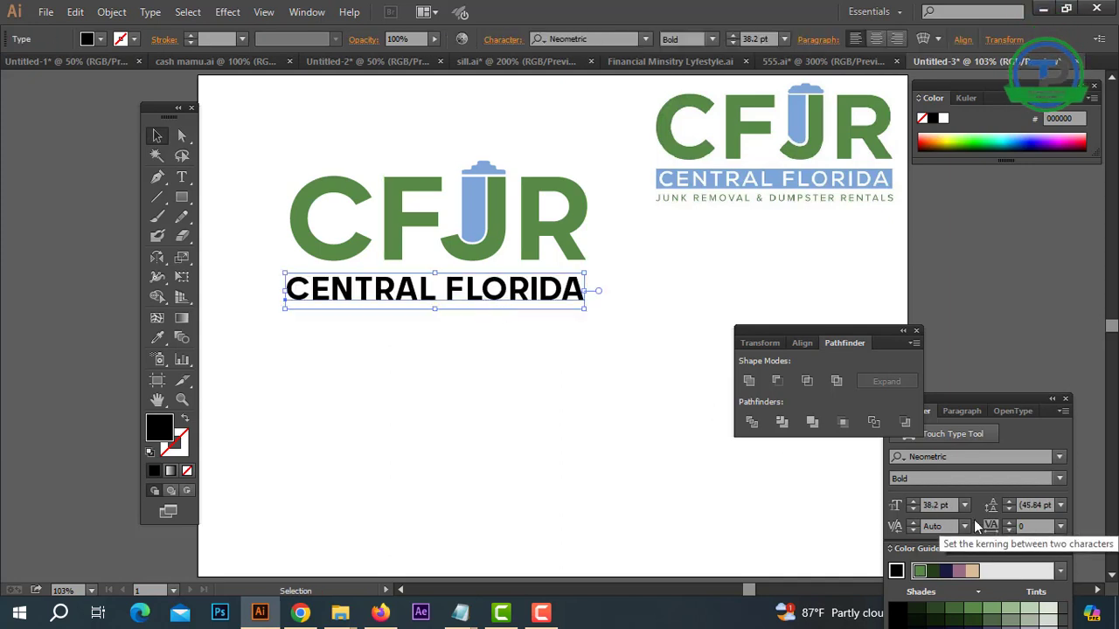
{"action": "left_click", "coordinate": [1032, 526]}
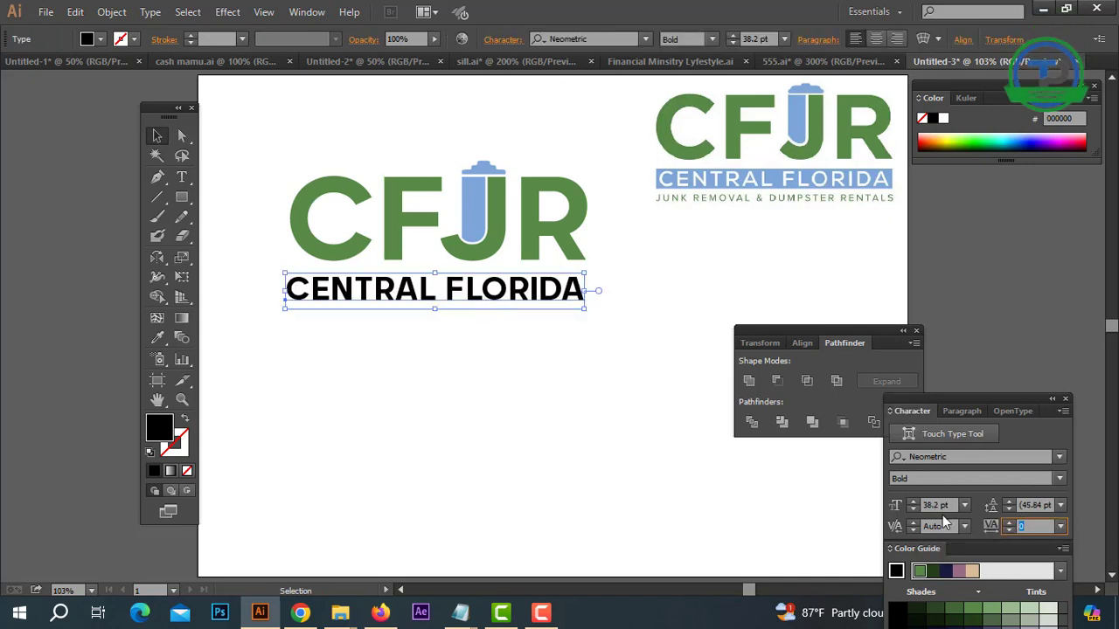
{"action": "type", "text": "250"}
{"action": "key", "text": "Return"}
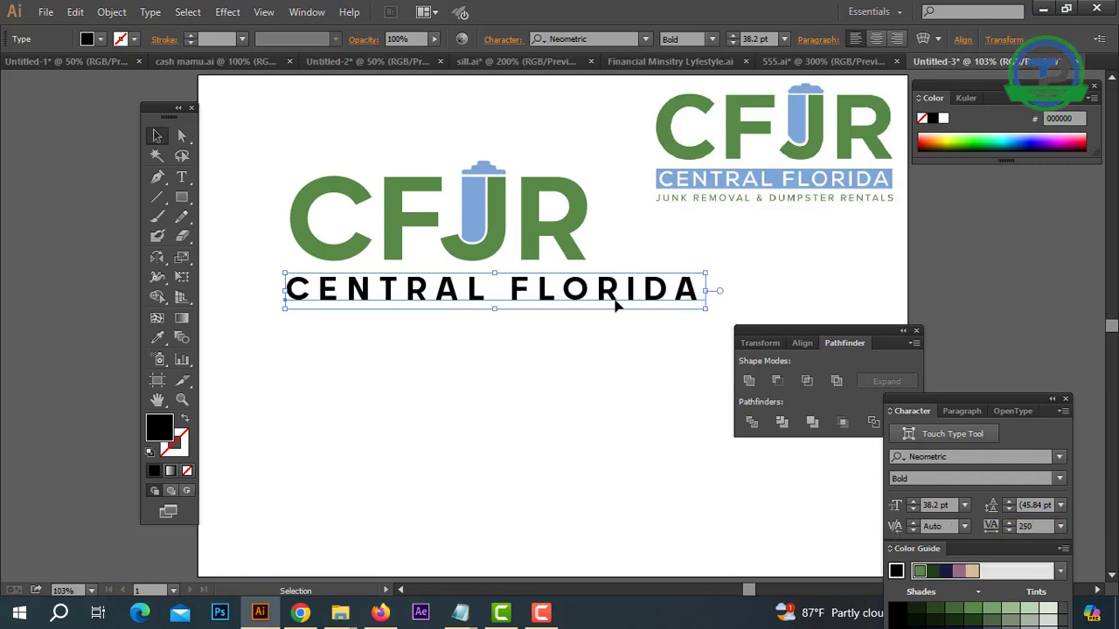
{"action": "left_click_drag", "start_coordinate": [507, 305], "coordinate": [506, 357]}
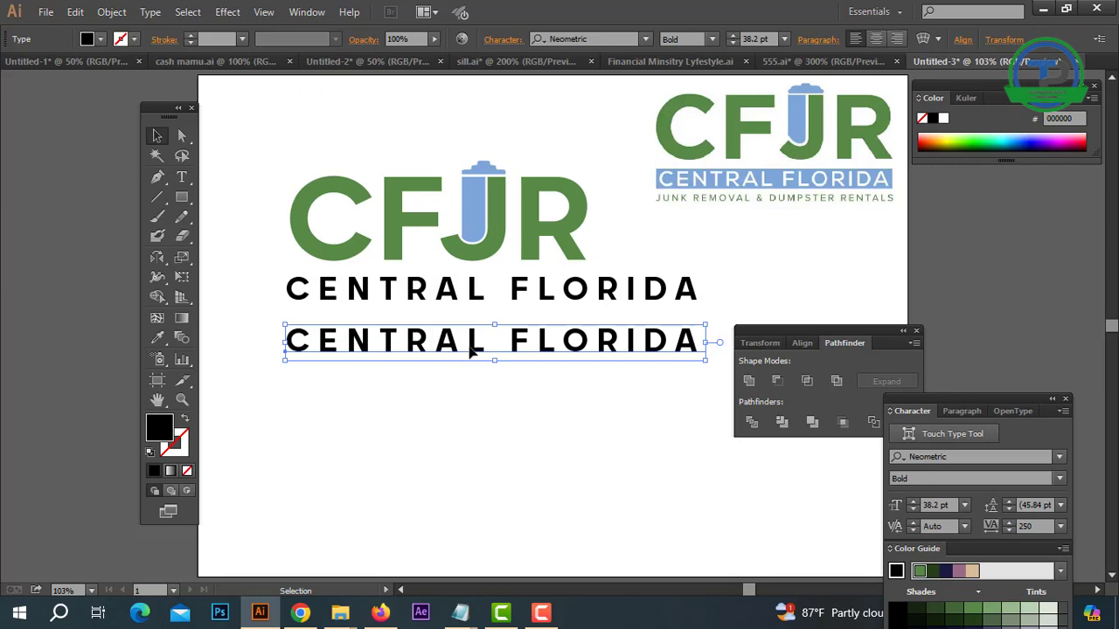
Redo the CENTRAL FLORIDA copy straight below and begin retyping it as the tagline.
{"action": "key", "text": "ctrl+z"}
{"action": "left_click_drag", "start_coordinate": [441, 290], "coordinate": [442, 371]}
{"action": "triple_click", "coordinate": [378, 373]}
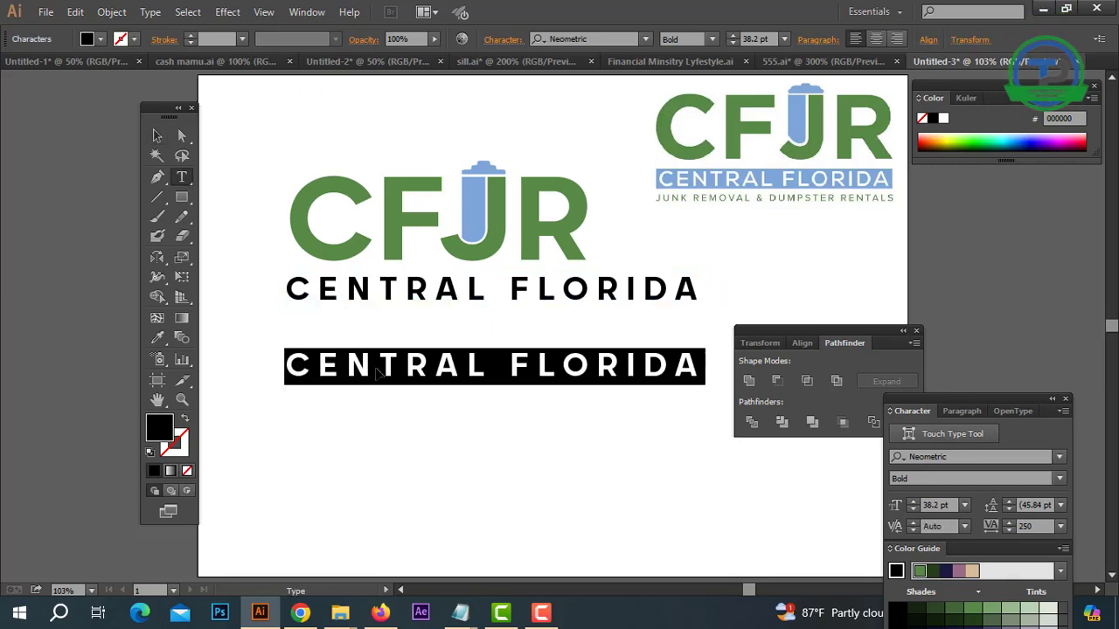
{"action": "left_click", "coordinate": [381, 387]}
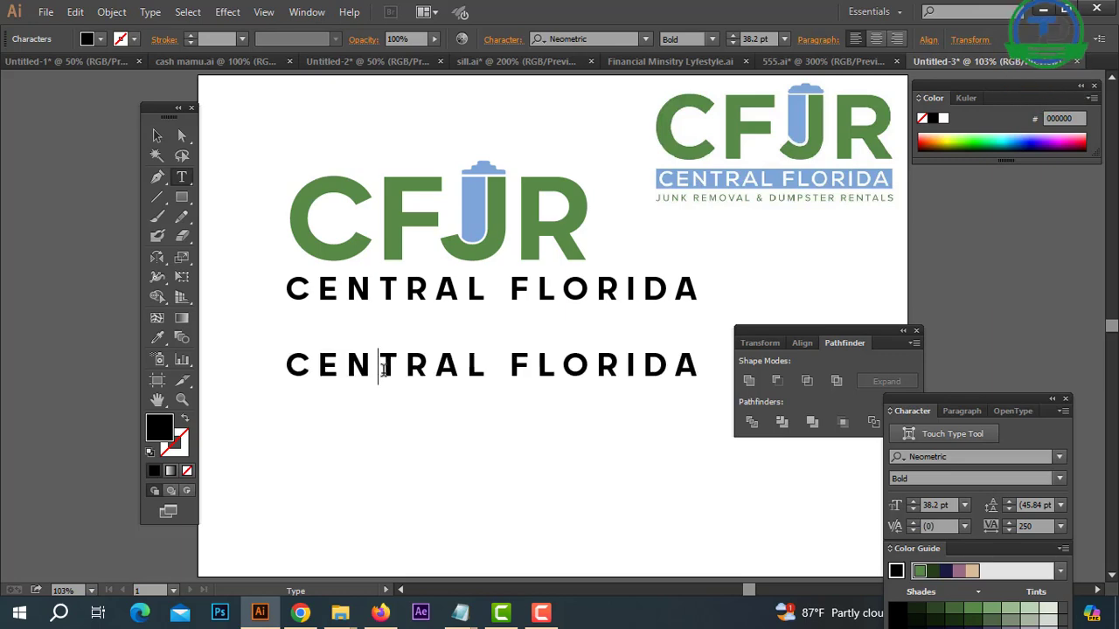
{"action": "triple_click", "coordinate": [383, 369]}
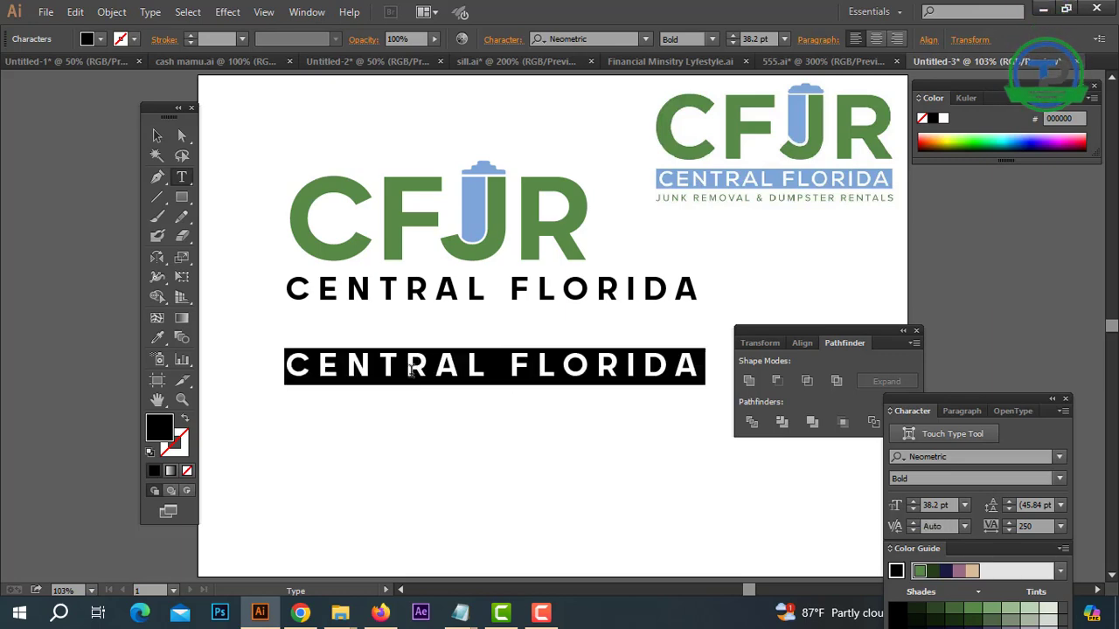
{"action": "type", "text": "JUNK REMOV"}
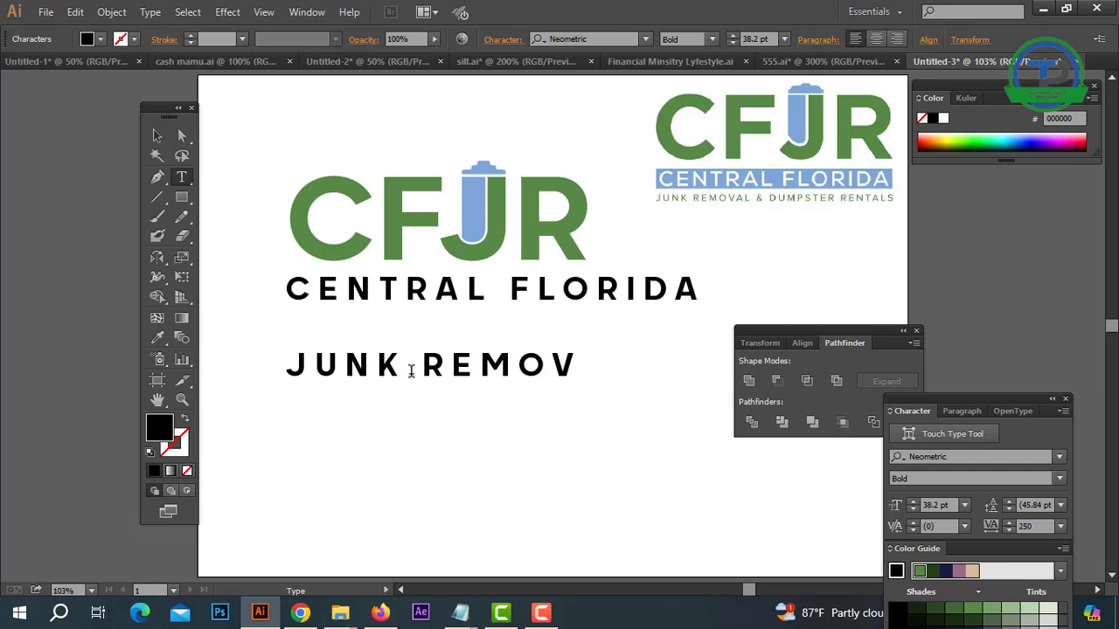
{"action": "type", "text": "AL & D"}
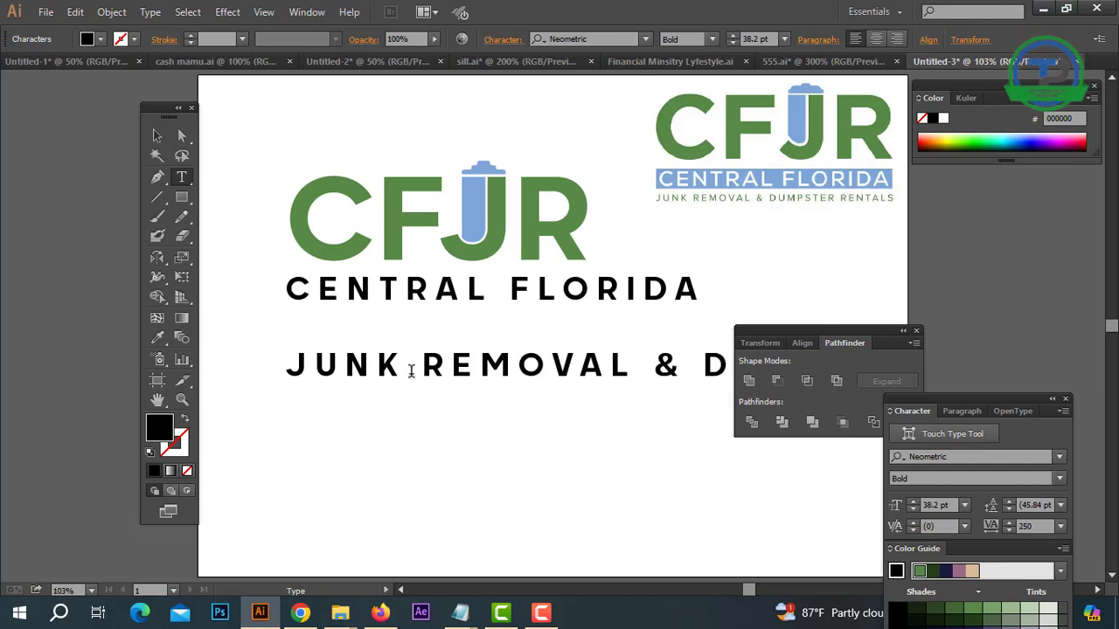
Shrink the tagline to 21.7 pt under CENTRAL FLORIDA, tracking 0, reading 'JUNK REMOVAL & DUMPSTER RENTALS'.
{"action": "left_click", "coordinate": [157, 135]}
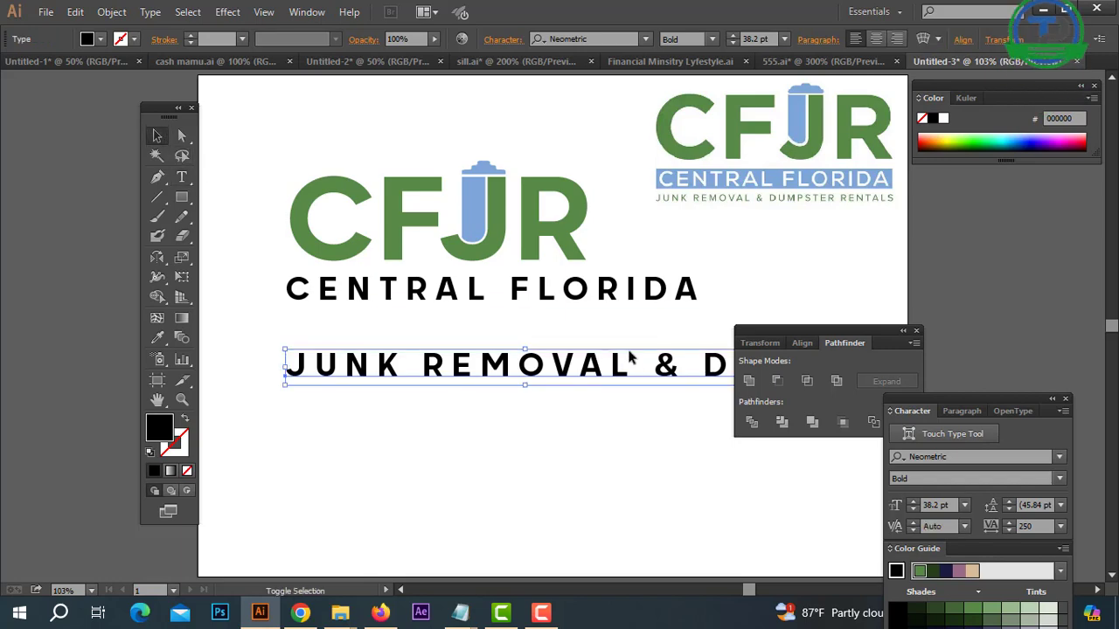
{"action": "mouse_move", "coordinate": [525, 349]}
{"action": "left_mouse_down"}
{"action": "mouse_move", "coordinate": [524, 360]}
{"action": "mouse_move", "coordinate": [439, 324]}
{"action": "left_mouse_up"}
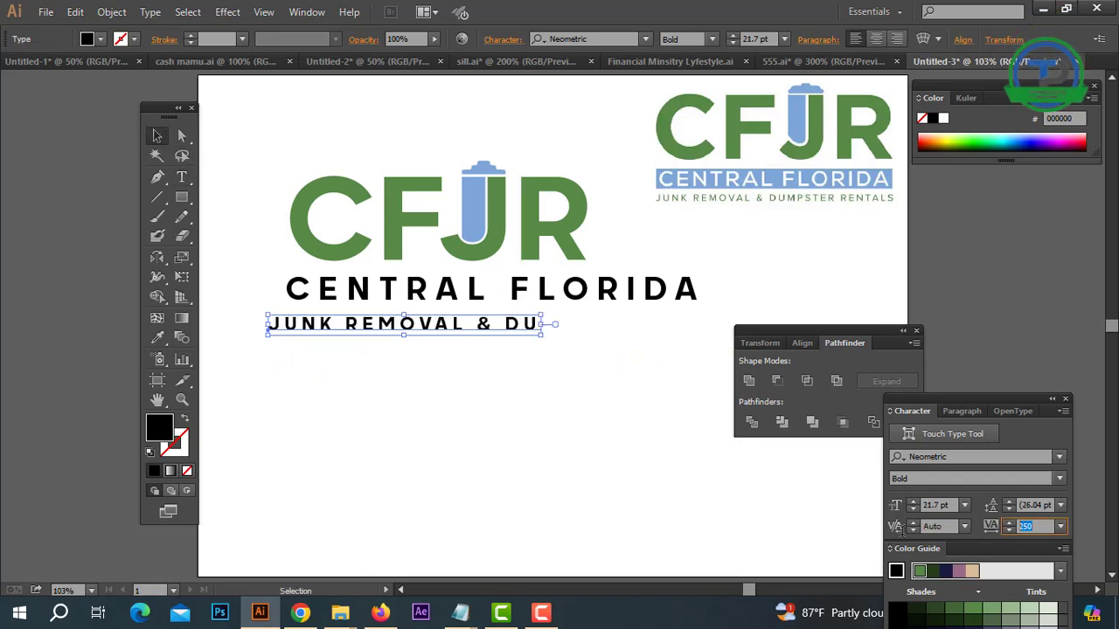
{"action": "type", "text": "0"}
{"action": "key", "text": "Return"}
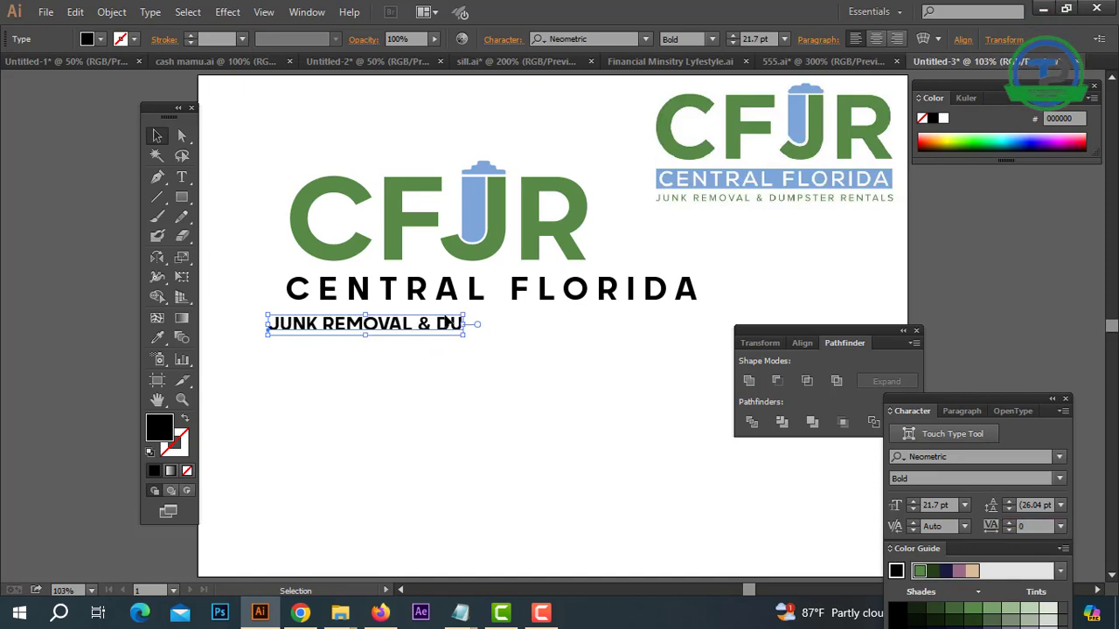
{"action": "type", "text": "t"}
{"action": "type", "text": "MPSTER"}
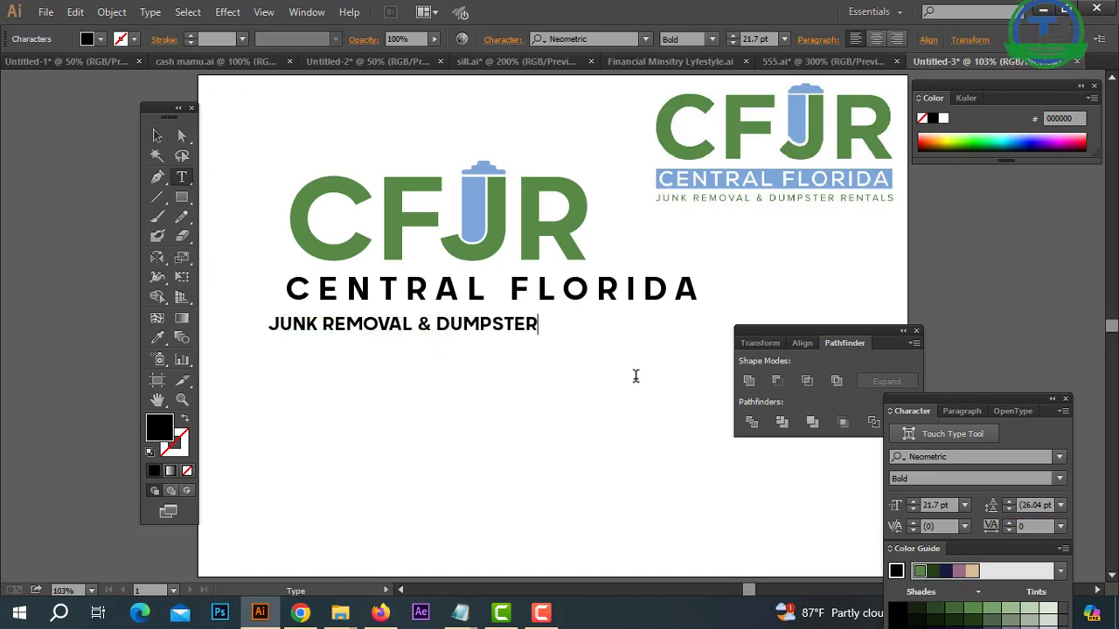
{"action": "type", "text": " RENTALS"}
Set the tagline's font style to Neometric Regular after trying Medium.
{"action": "left_click", "coordinate": [158, 136]}
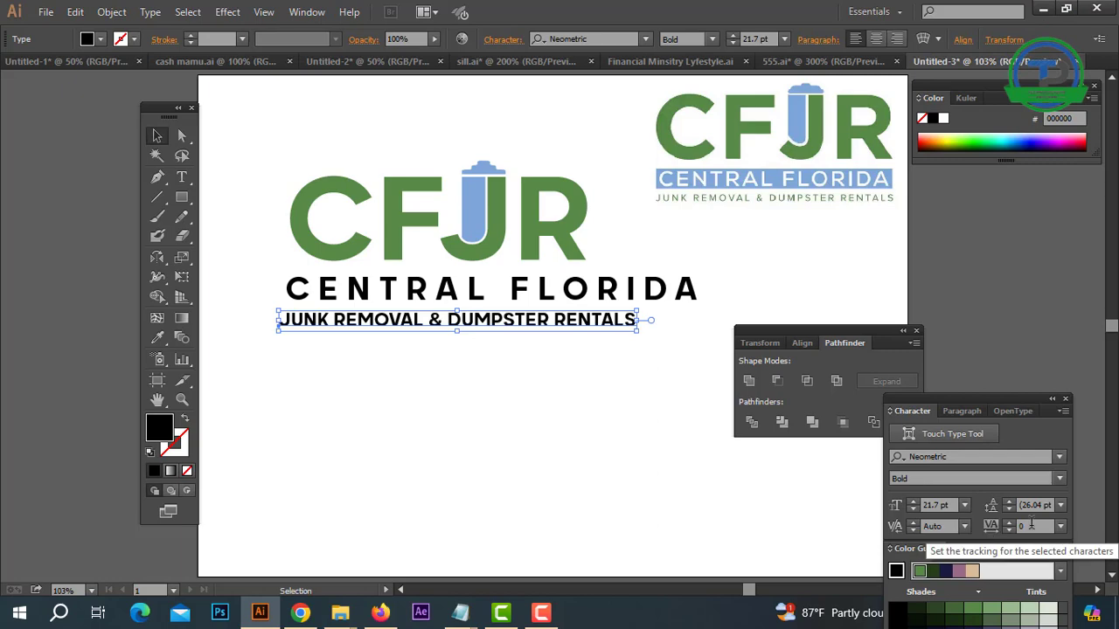
{"action": "left_click", "coordinate": [712, 39]}
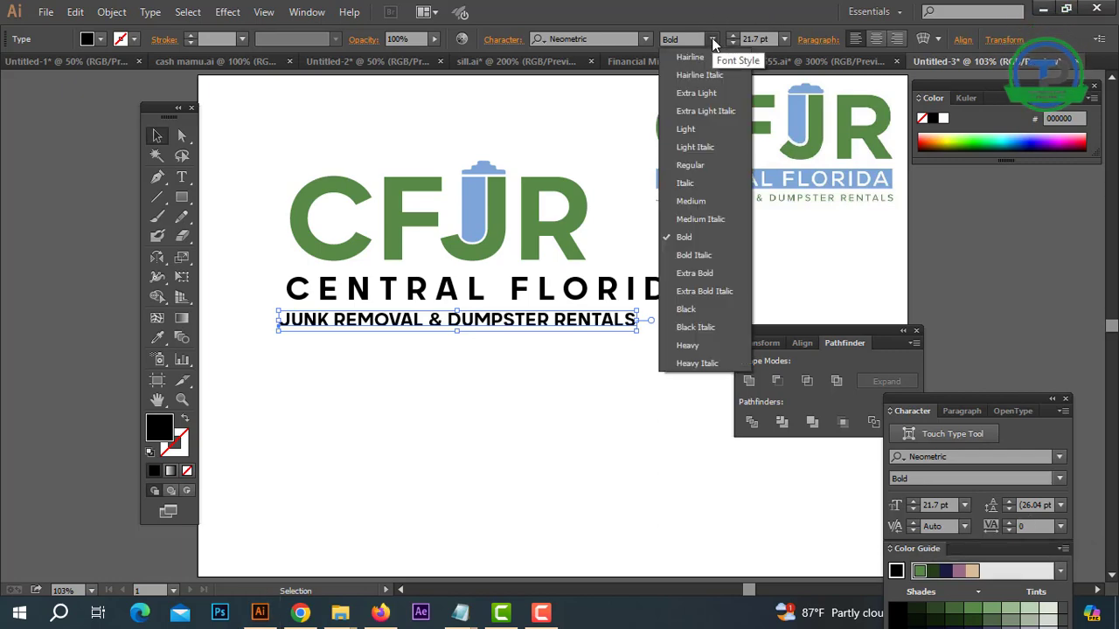
{"action": "left_click", "coordinate": [696, 200]}
{"action": "left_click", "coordinate": [579, 365]}
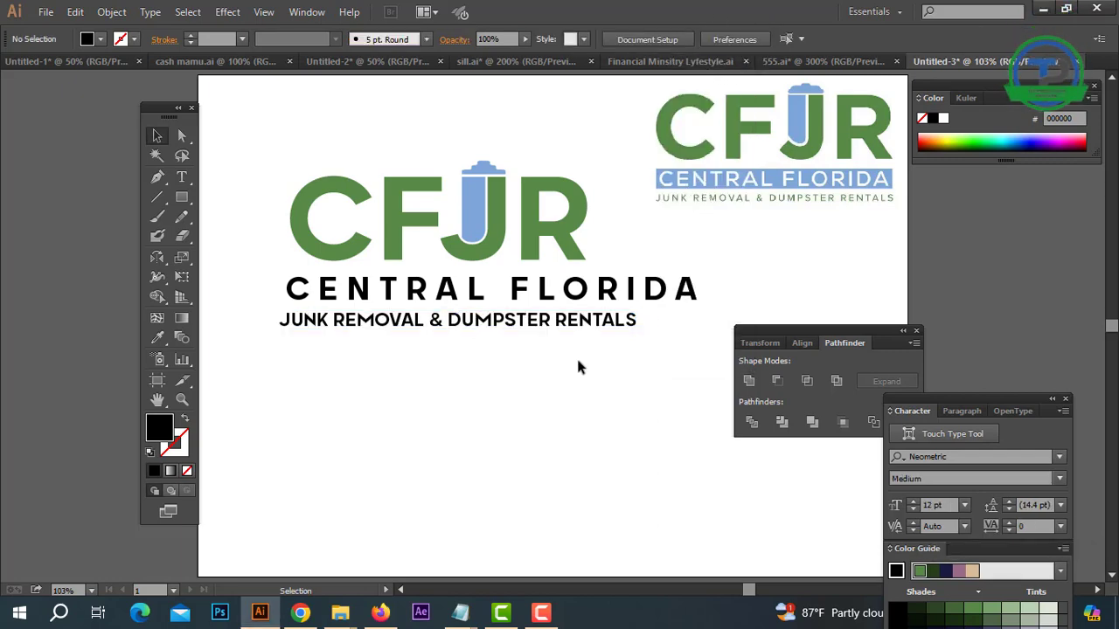
{"action": "left_click", "coordinate": [543, 326]}
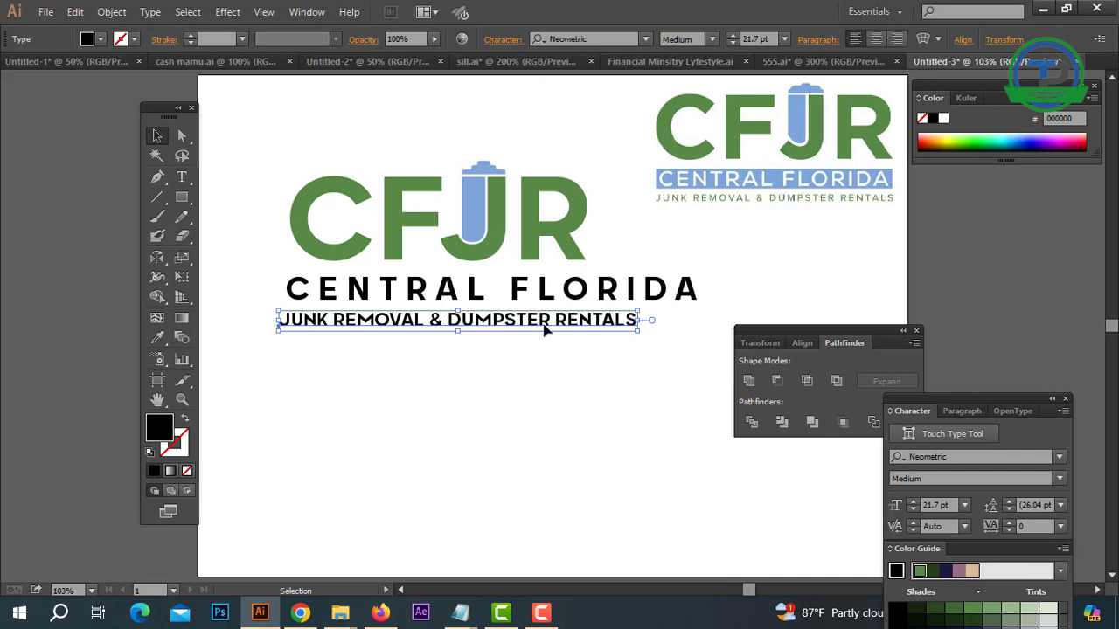
{"action": "left_click", "coordinate": [713, 38]}
{"action": "left_click", "coordinate": [693, 171]}
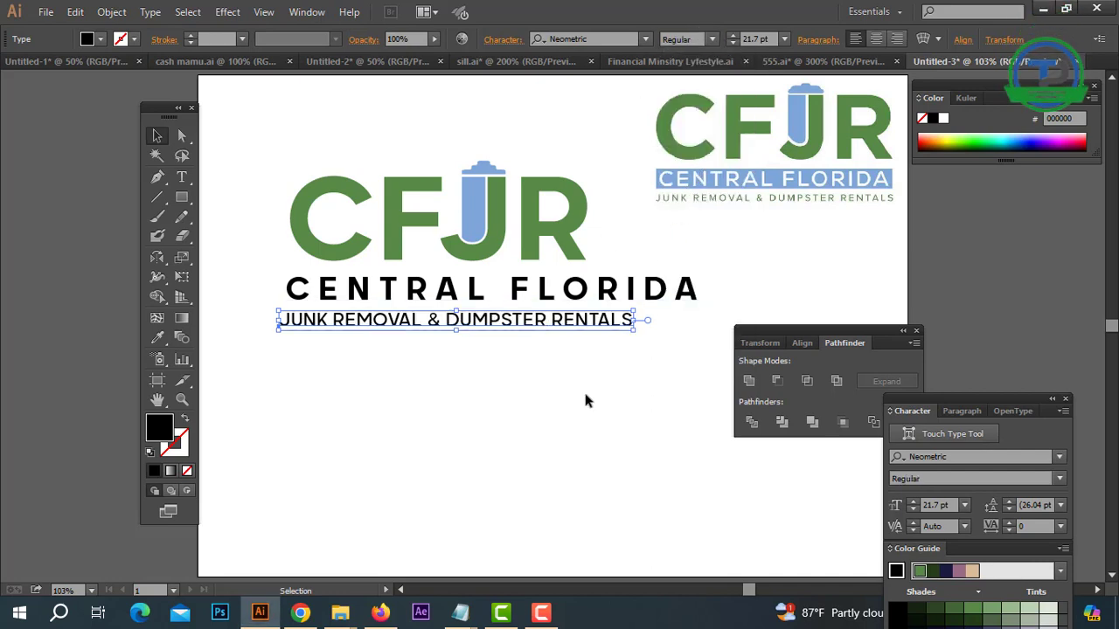
{"action": "key", "text": "ctrl+z"}
{"action": "key", "text": "ctrl+shift+z"}
{"action": "key", "text": "Return"}
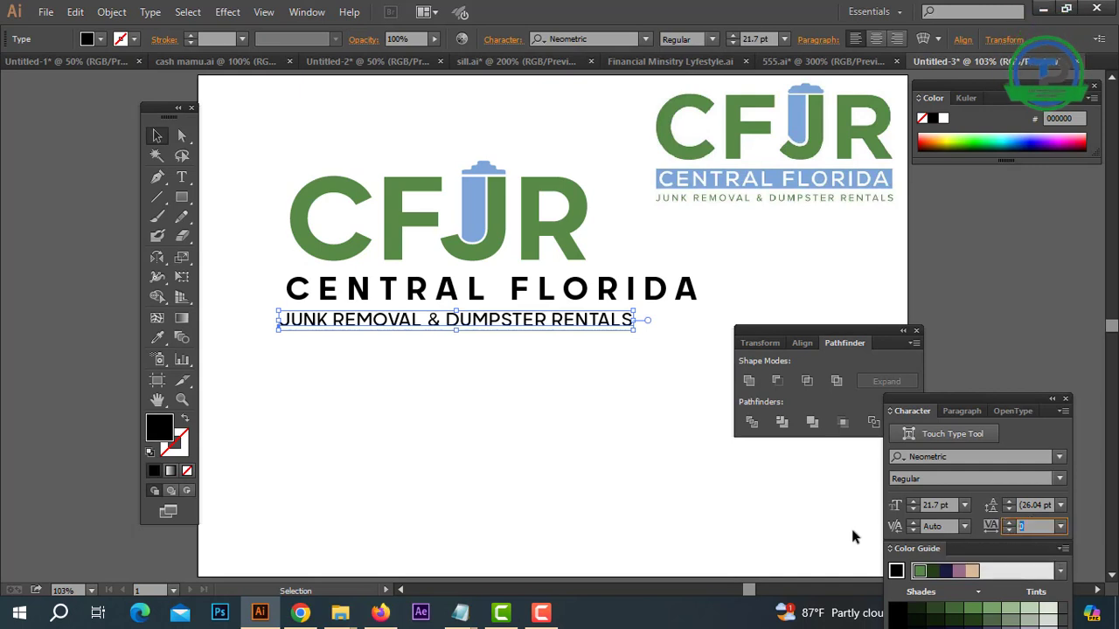
Set the tagline's tracking to 250, outline it, and narrow it under CFJR.
{"action": "type", "text": "250"}
{"action": "key", "text": "Return"}
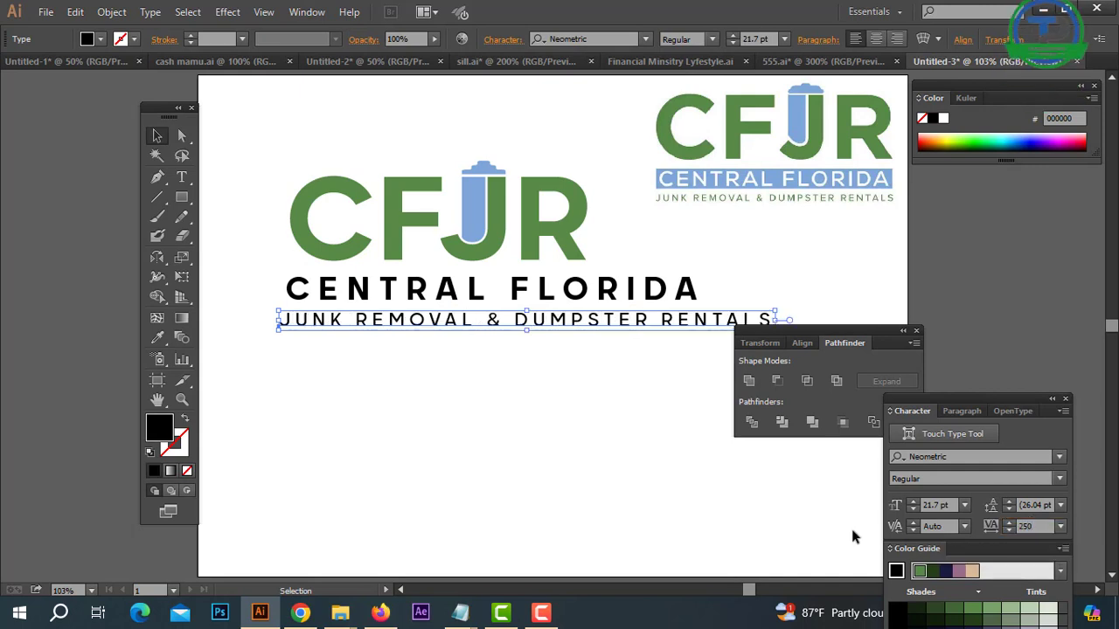
{"action": "right_click", "coordinate": [624, 309]}
{"action": "left_click", "coordinate": [686, 417]}
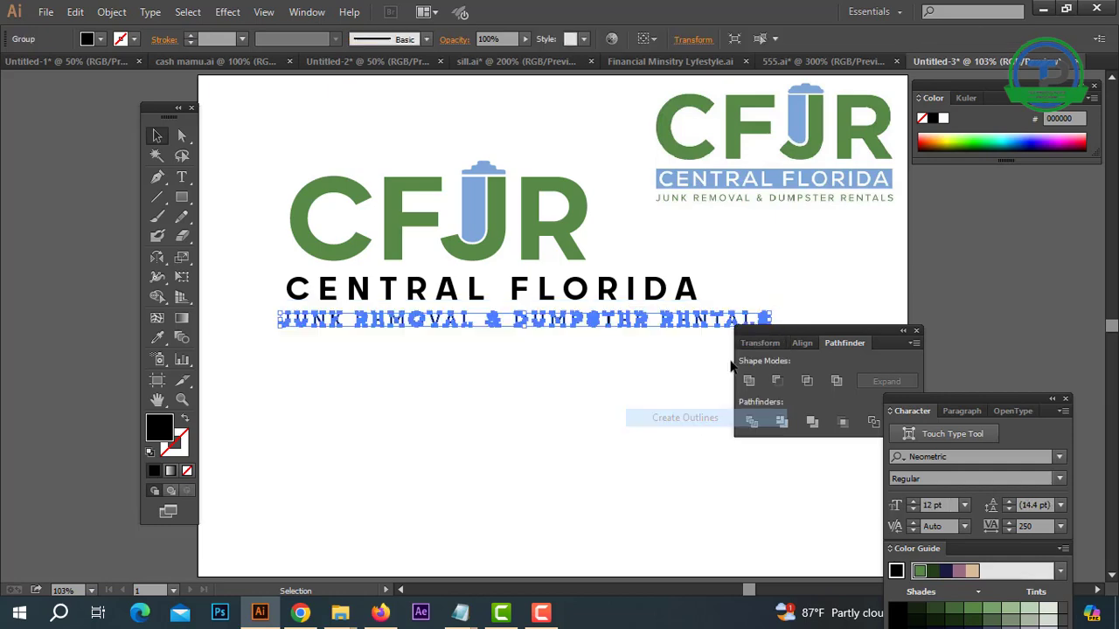
{"action": "left_click_drag", "start_coordinate": [770, 325], "coordinate": [588, 325]}
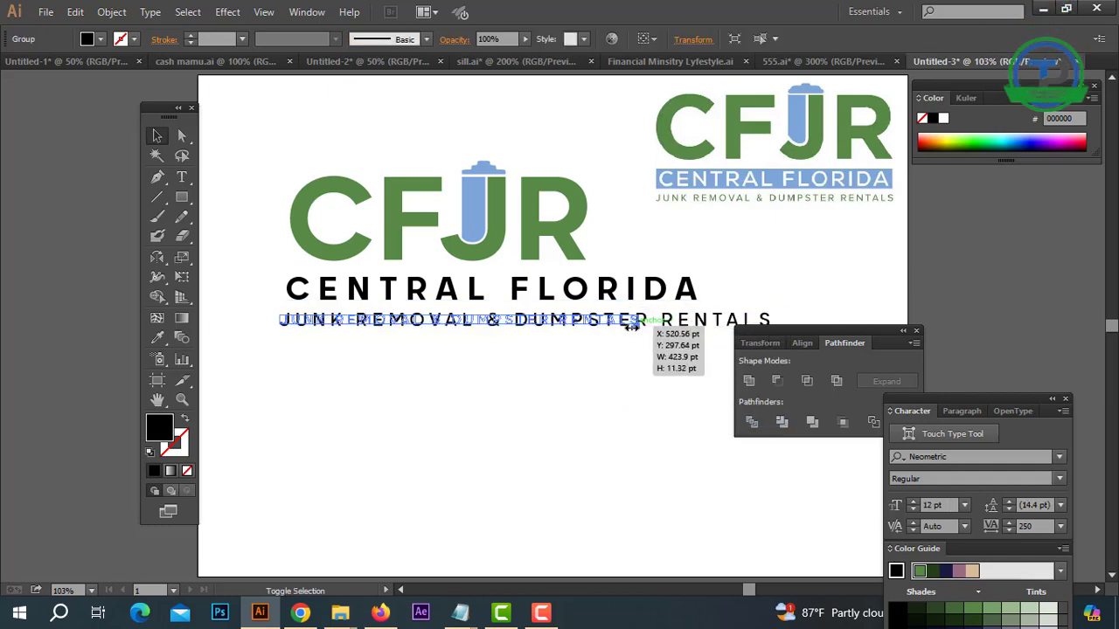
{"action": "left_click", "coordinate": [584, 340]}
Outline CENTRAL FLORIDA and narrow it to match the CFJR width.
{"action": "left_click", "coordinate": [584, 302]}
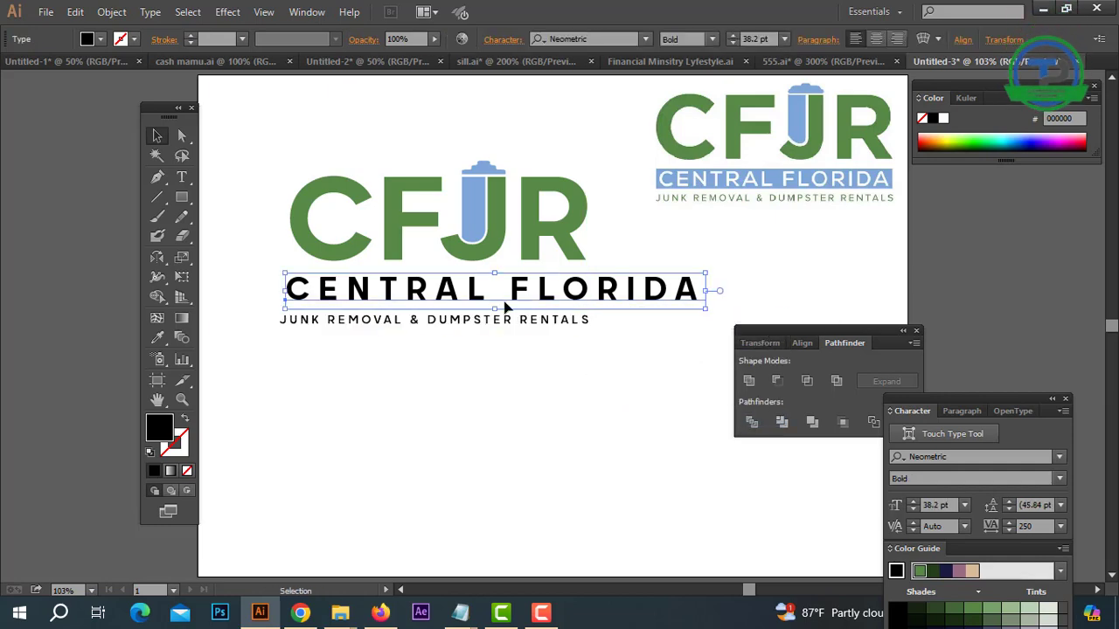
{"action": "right_click", "coordinate": [561, 297]}
{"action": "left_click", "coordinate": [633, 406]}
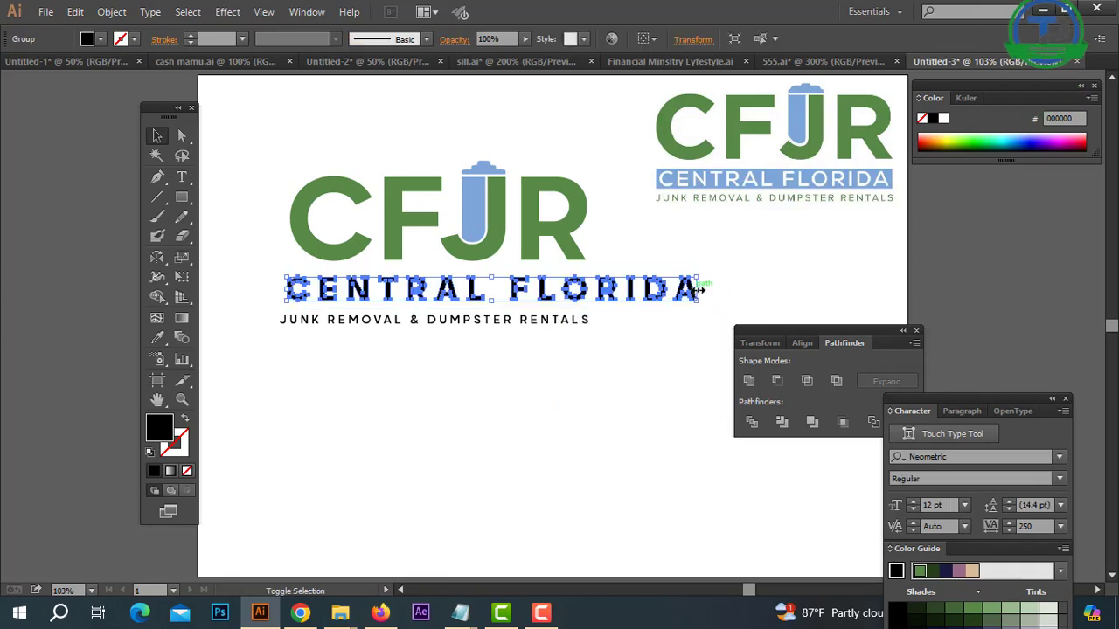
{"action": "left_click_drag", "start_coordinate": [706, 289], "coordinate": [586, 292]}
{"action": "left_click", "coordinate": [485, 345]}
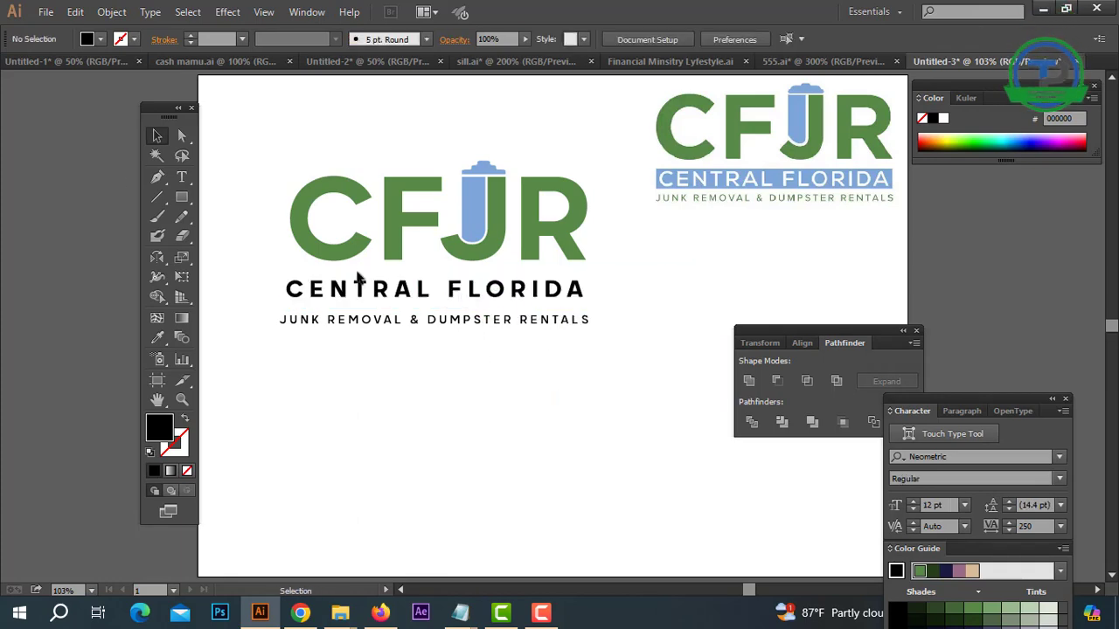
Draw a rectangle over the CENTRAL FLORIDA line and fill it with the J's blue.
{"action": "left_click", "coordinate": [182, 198]}
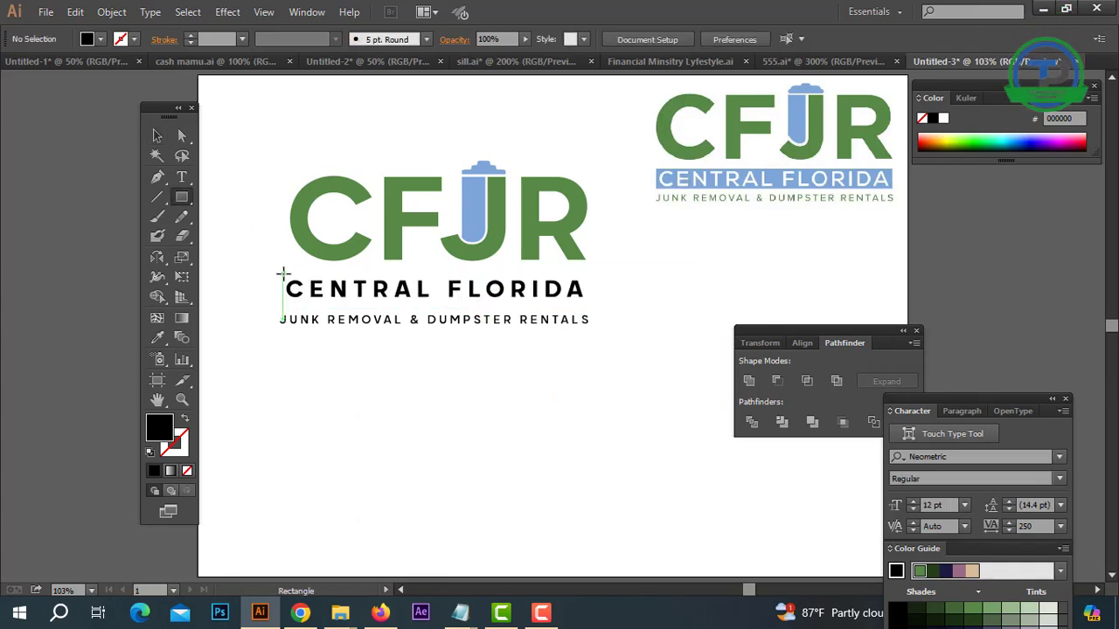
{"action": "left_click_drag", "start_coordinate": [283, 273], "coordinate": [588, 302]}
{"action": "left_click", "coordinate": [159, 338]}
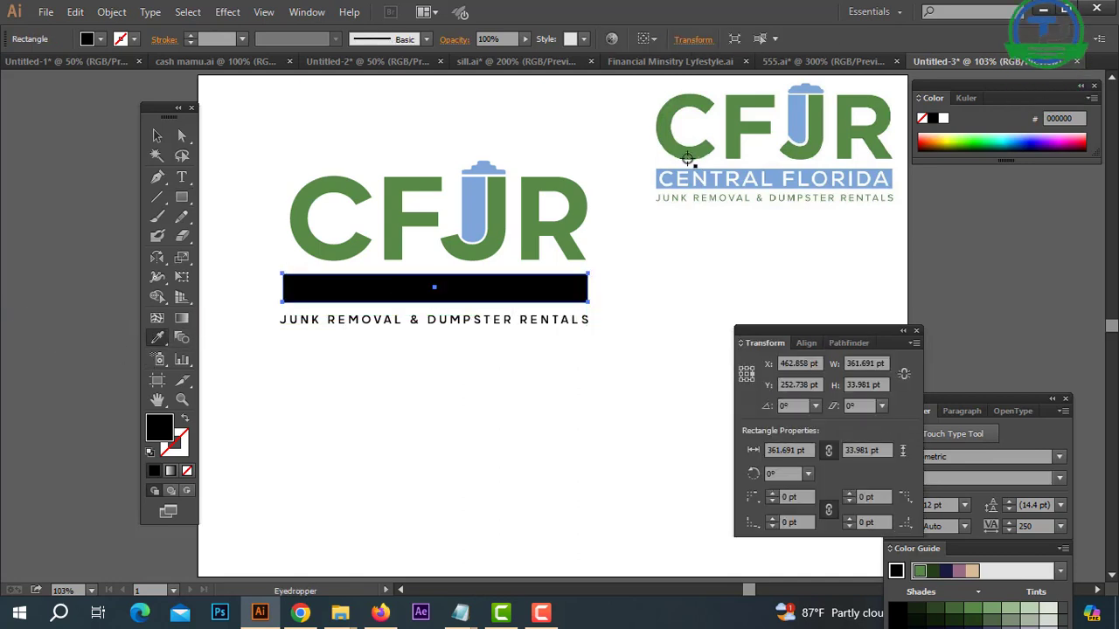
{"action": "left_click", "coordinate": [477, 201]}
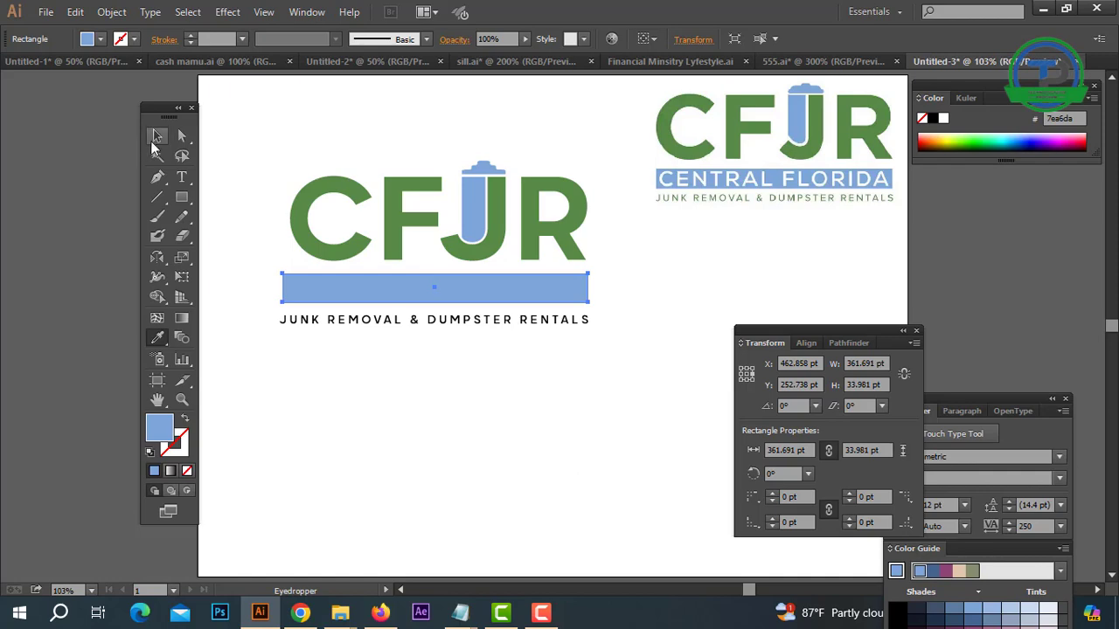
{"action": "left_click", "coordinate": [158, 137]}
Send the blue rectangle behind the text and centre CENTRAL FLORIDA horizontally on it.
{"action": "right_click", "coordinate": [413, 295]}
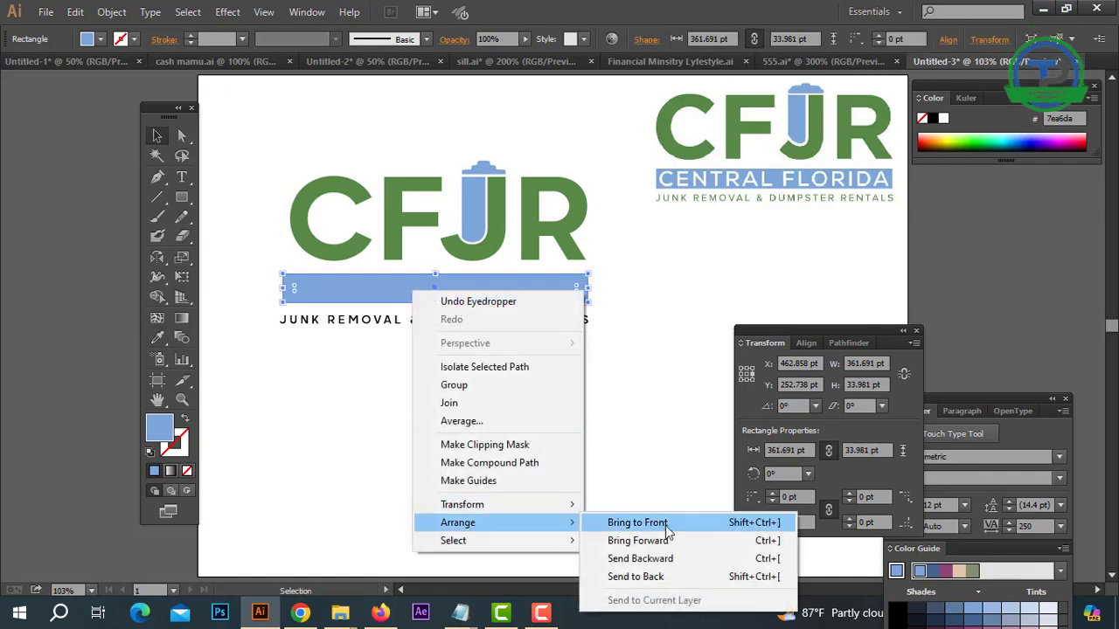
{"action": "left_click", "coordinate": [666, 577]}
{"action": "left_click", "coordinate": [612, 457]}
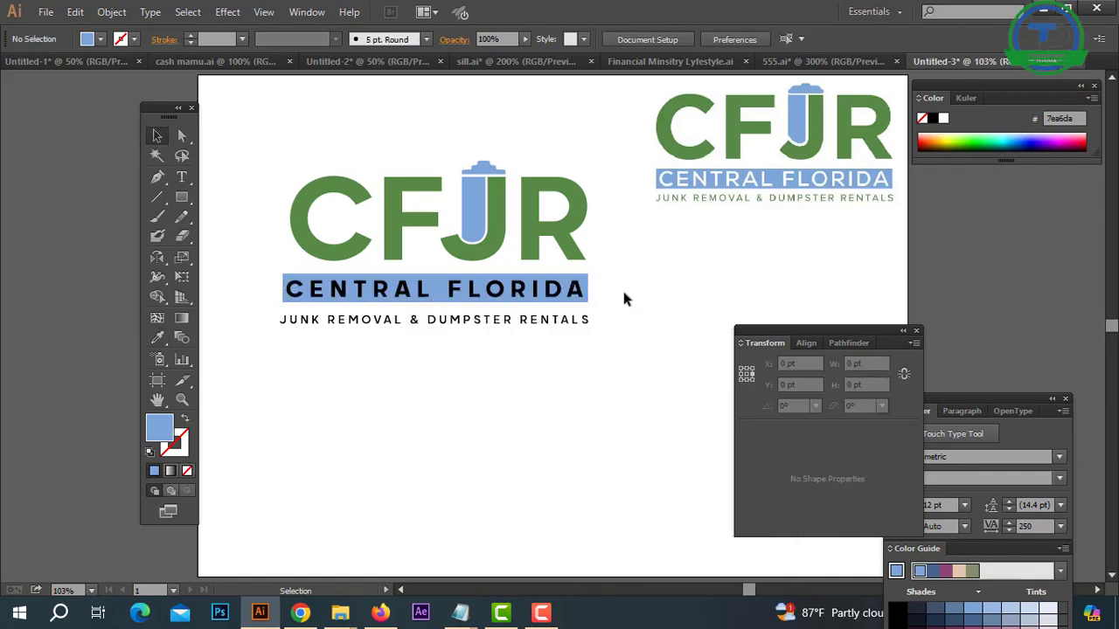
{"action": "left_click", "coordinate": [391, 304]}
{"action": "left_click", "coordinate": [699, 40]}
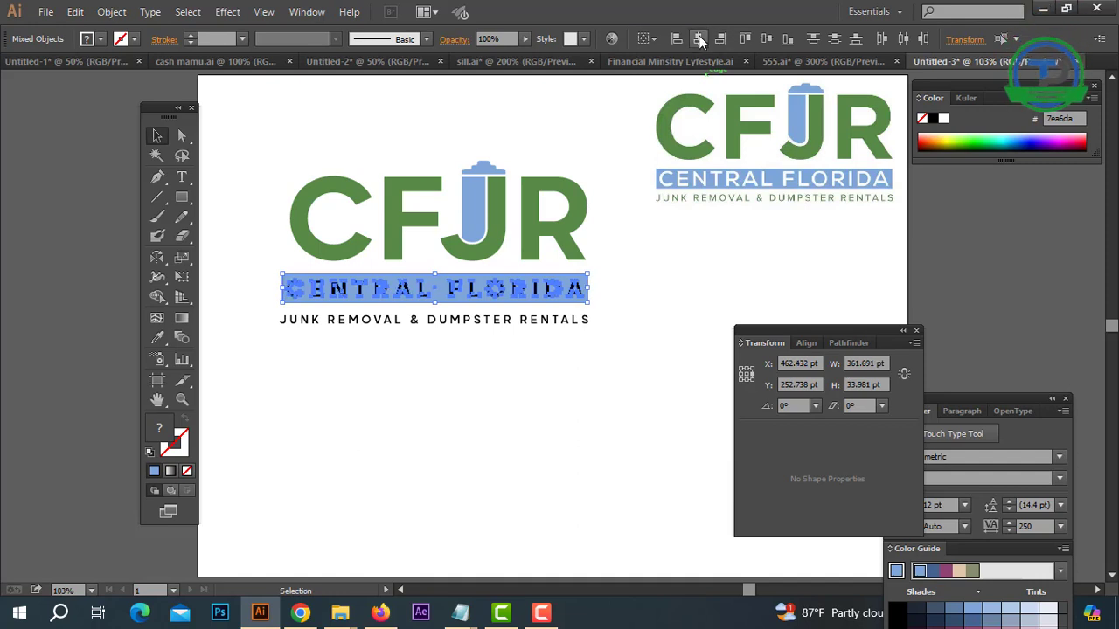
{"action": "left_click", "coordinate": [589, 406]}
Cut the CENTRAL FLORIDA letters out of the blue bar with Pathfinder Minus Front.
{"action": "left_click", "coordinate": [451, 296]}
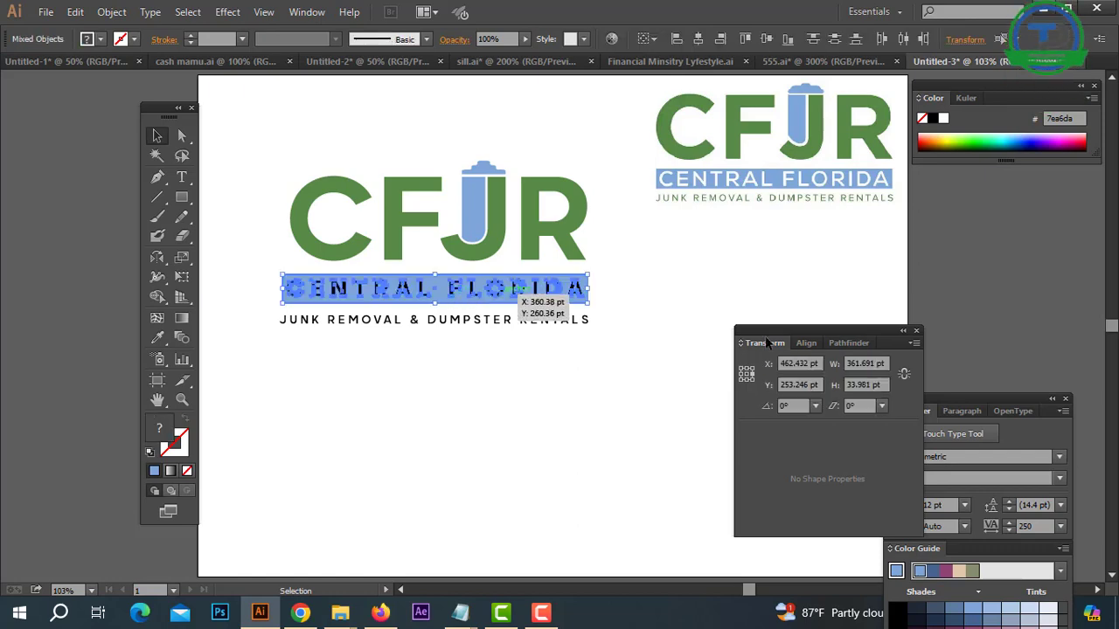
{"action": "left_click", "coordinate": [855, 344]}
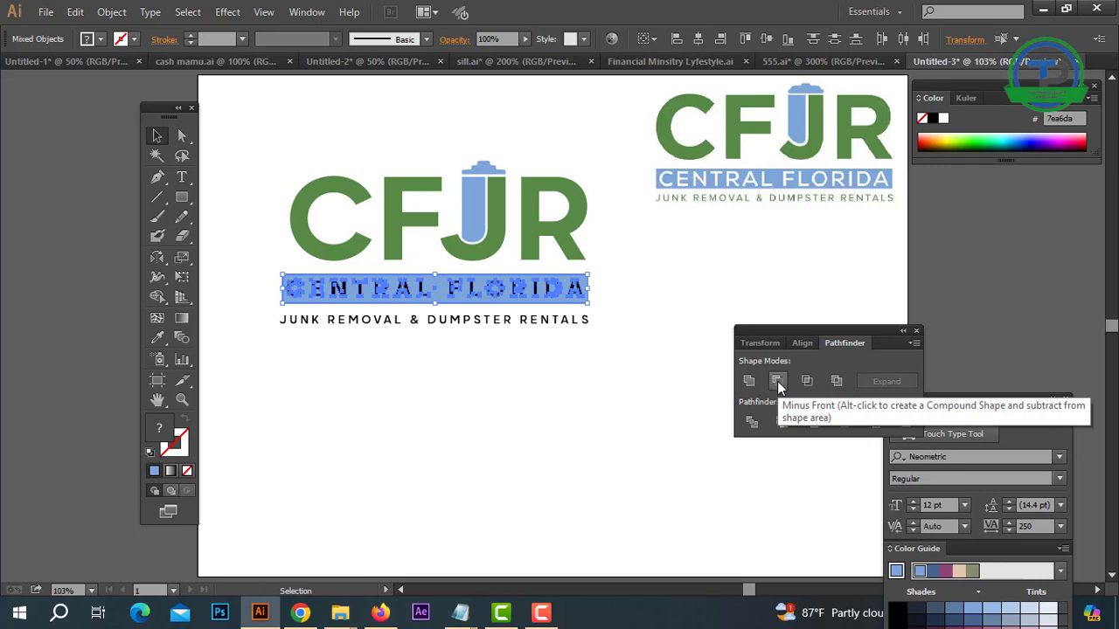
{"action": "left_click", "coordinate": [777, 380]}
{"action": "left_click", "coordinate": [511, 368]}
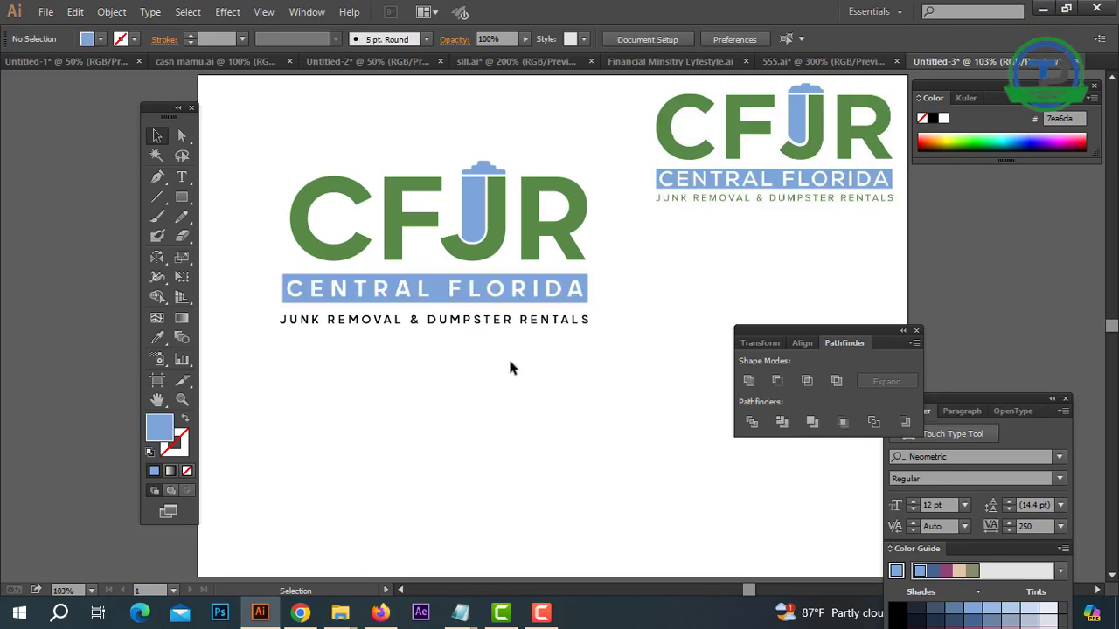
Centre the logo lines horizontally and enlarge the CFJR letters slightly.
{"action": "mouse_move", "coordinate": [511, 305]}
{"action": "left_mouse_down"}
{"action": "mouse_move", "coordinate": [317, 120]}
{"action": "mouse_move", "coordinate": [512, 376]}
{"action": "left_mouse_up"}
{"action": "left_click", "coordinate": [450, 97]}
{"action": "left_click", "coordinate": [393, 197]}
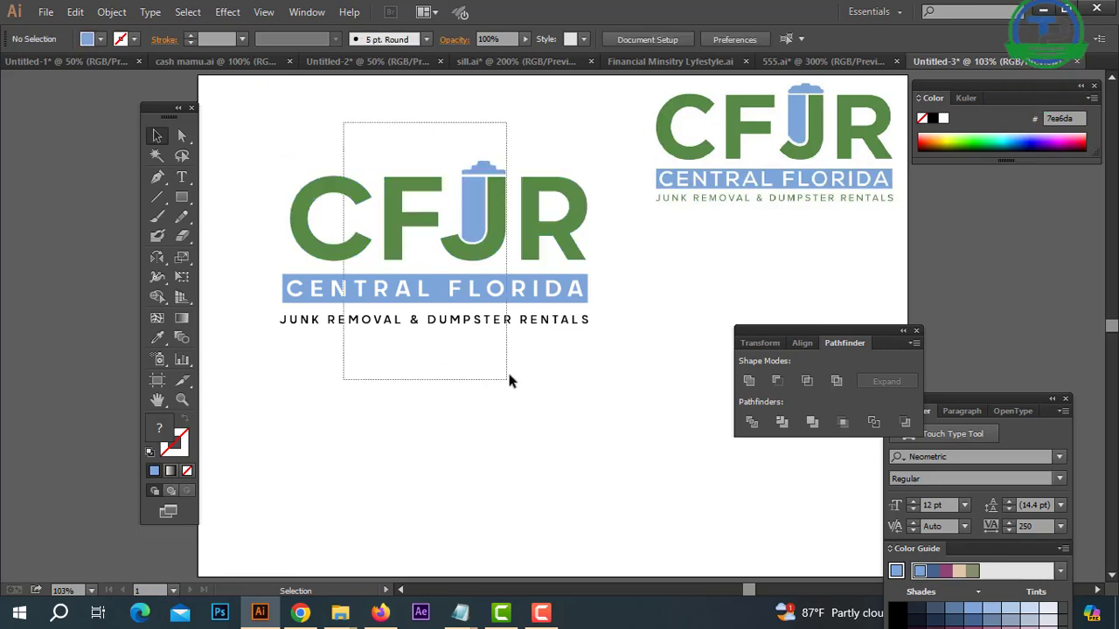
{"action": "left_click", "coordinate": [694, 43]}
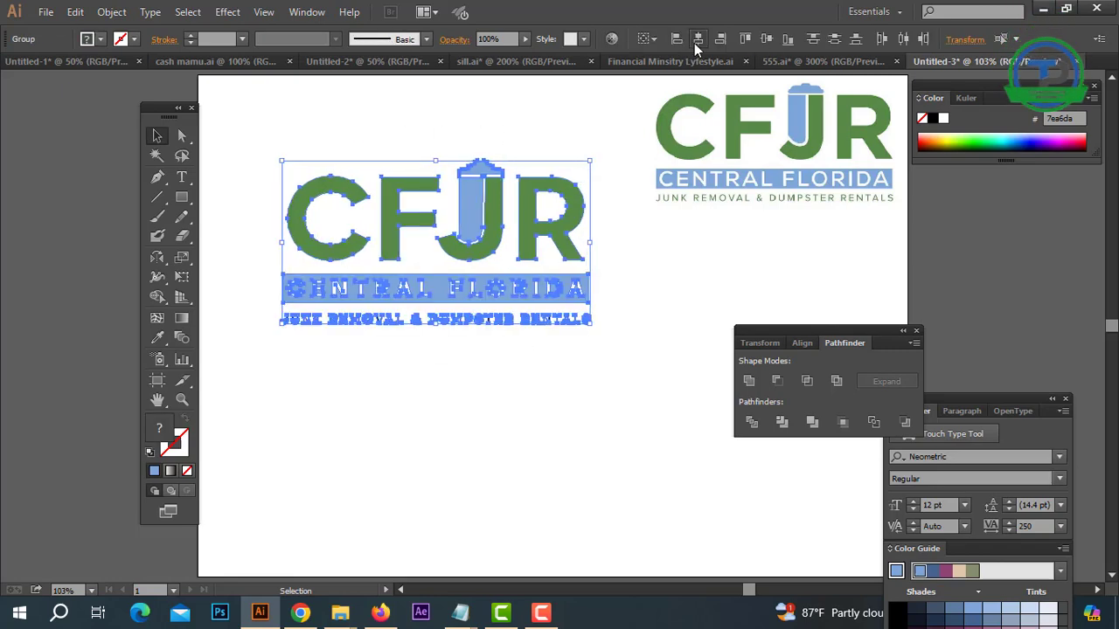
{"action": "left_click", "coordinate": [657, 241]}
{"action": "left_click", "coordinate": [584, 173]}
{"action": "left_click_drag", "start_coordinate": [586, 162], "coordinate": [581, 164]}
Scale CFJR up to span the blue banner, about 359.67 × 121.02 pt, and re-centre the logo.
{"action": "left_click", "coordinate": [493, 288]}
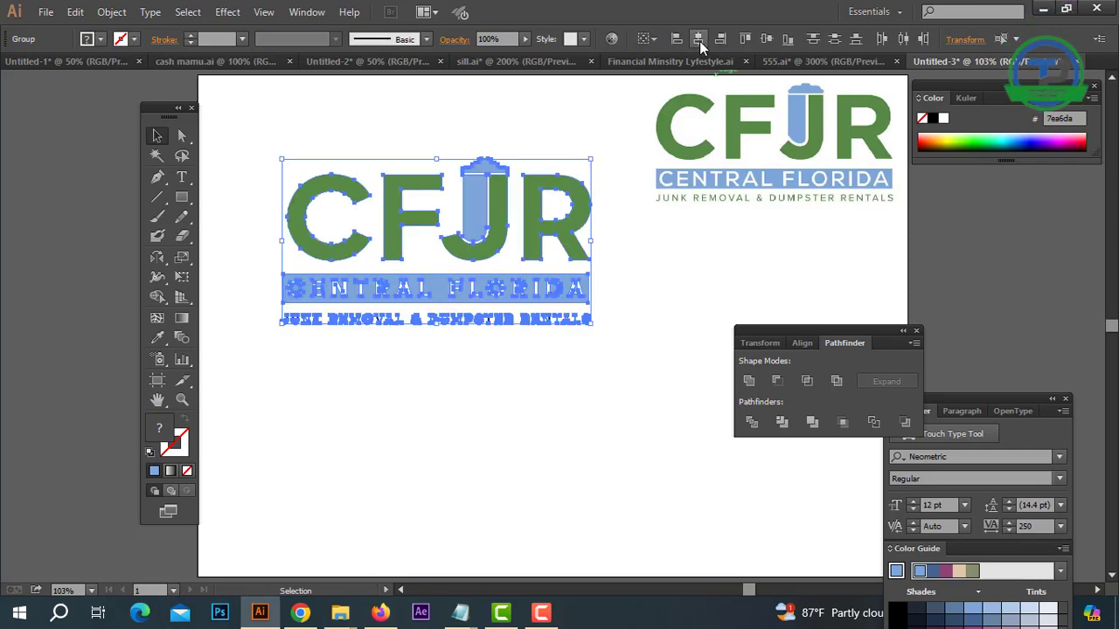
{"action": "left_click", "coordinate": [699, 41]}
{"action": "left_click", "coordinate": [634, 220]}
{"action": "mouse_move", "coordinate": [609, 204]}
{"action": "left_mouse_down"}
{"action": "mouse_move", "coordinate": [572, 174]}
{"action": "mouse_move", "coordinate": [596, 154]}
{"action": "mouse_move", "coordinate": [394, 382]}
{"action": "left_mouse_up"}
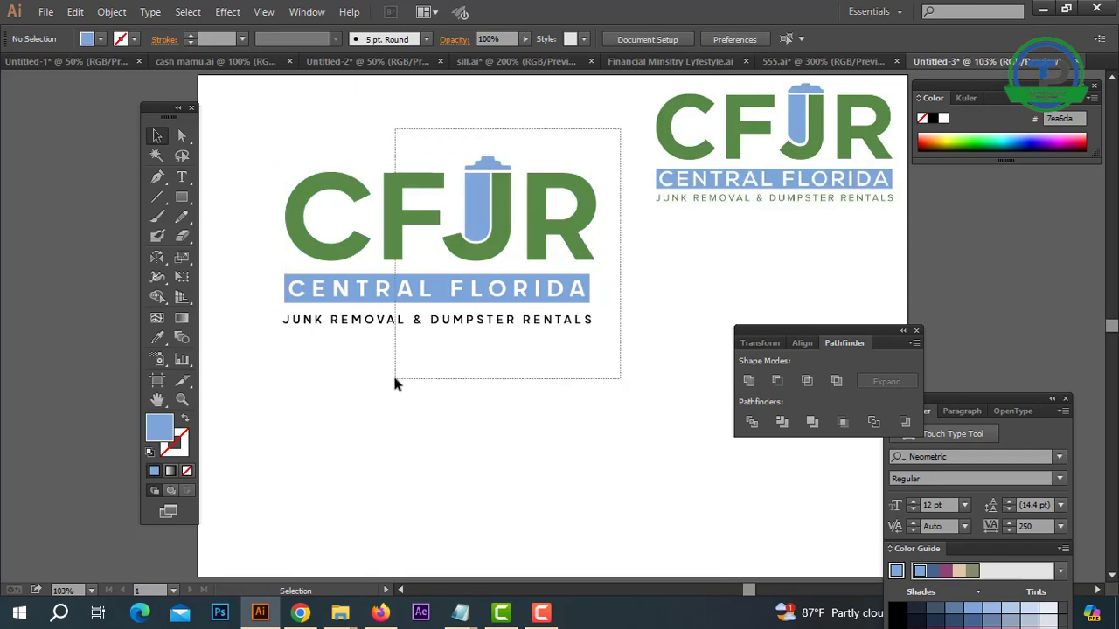
{"action": "left_click", "coordinate": [698, 40]}
{"action": "left_click", "coordinate": [641, 300]}
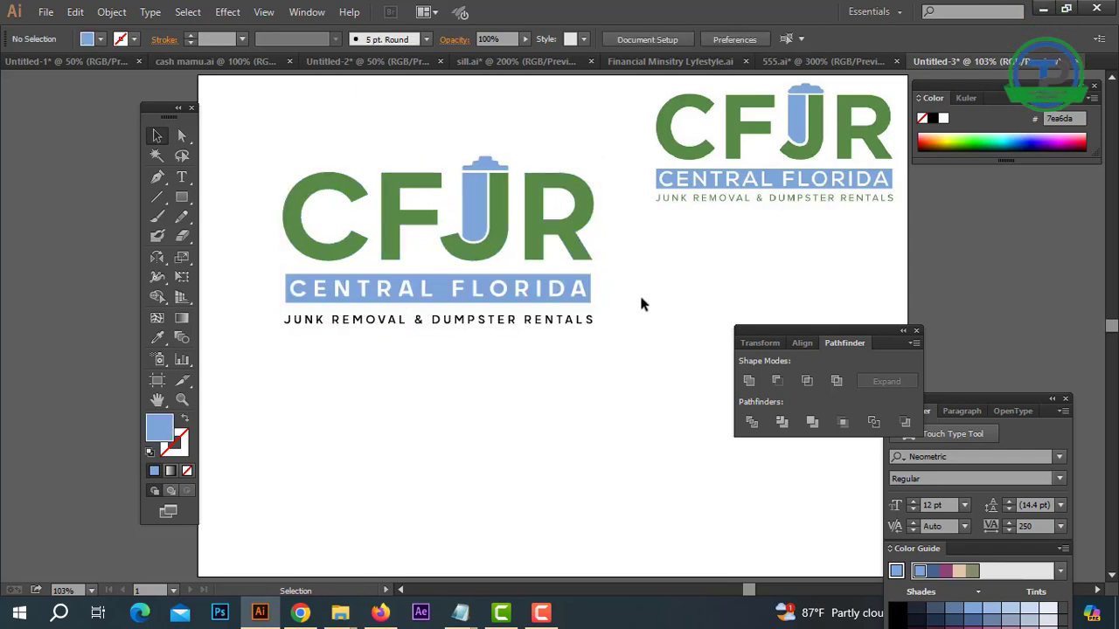
Nudge the blue CENTRAL FLORIDA banner into line under CFJR, then select the tagline.
{"action": "left_click", "coordinate": [570, 298]}
{"action": "left_click_drag", "start_coordinate": [600, 288], "coordinate": [610, 305]}
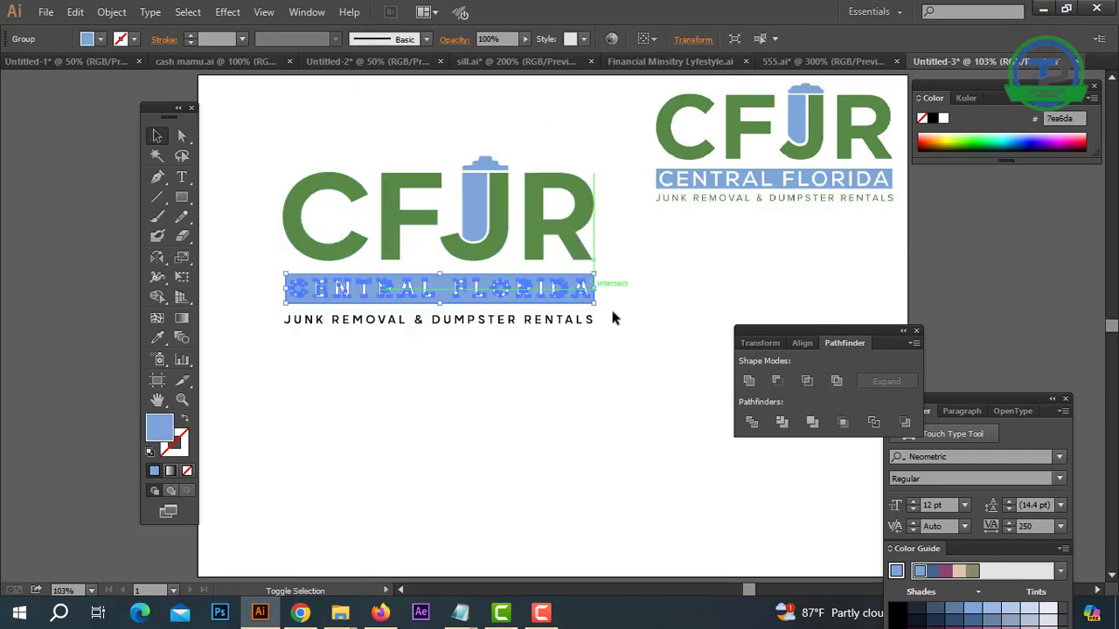
{"action": "left_click", "coordinate": [610, 308]}
{"action": "left_click_drag", "start_coordinate": [382, 153], "coordinate": [385, 155]}
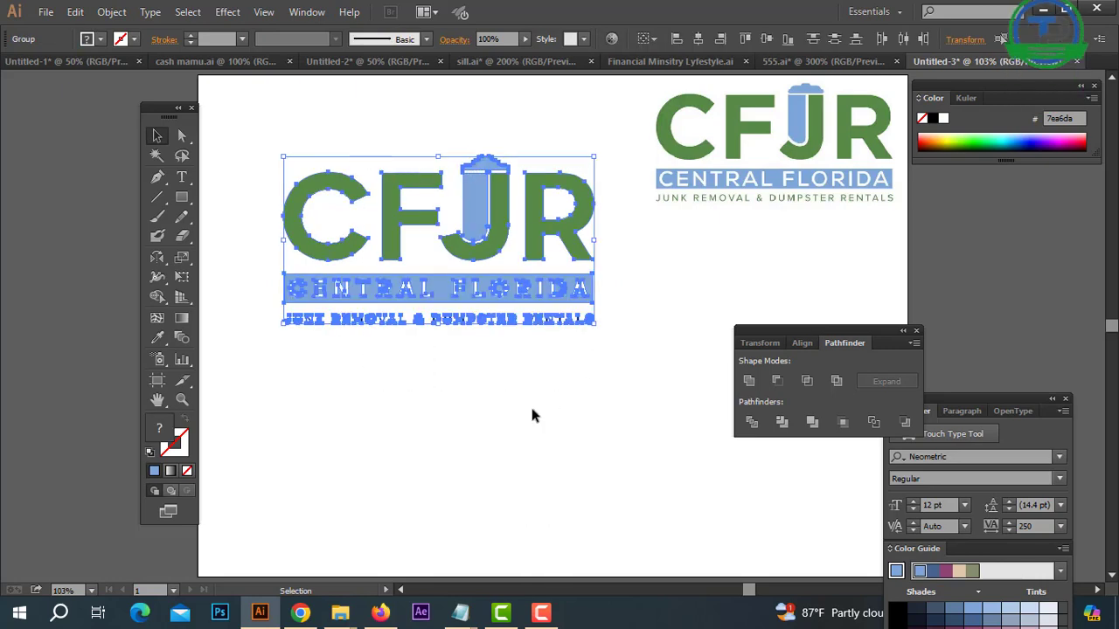
{"action": "mouse_move", "coordinate": [562, 390]}
{"action": "left_mouse_down"}
{"action": "mouse_move", "coordinate": [462, 325]}
{"action": "mouse_move", "coordinate": [437, 321]}
{"action": "left_mouse_up"}
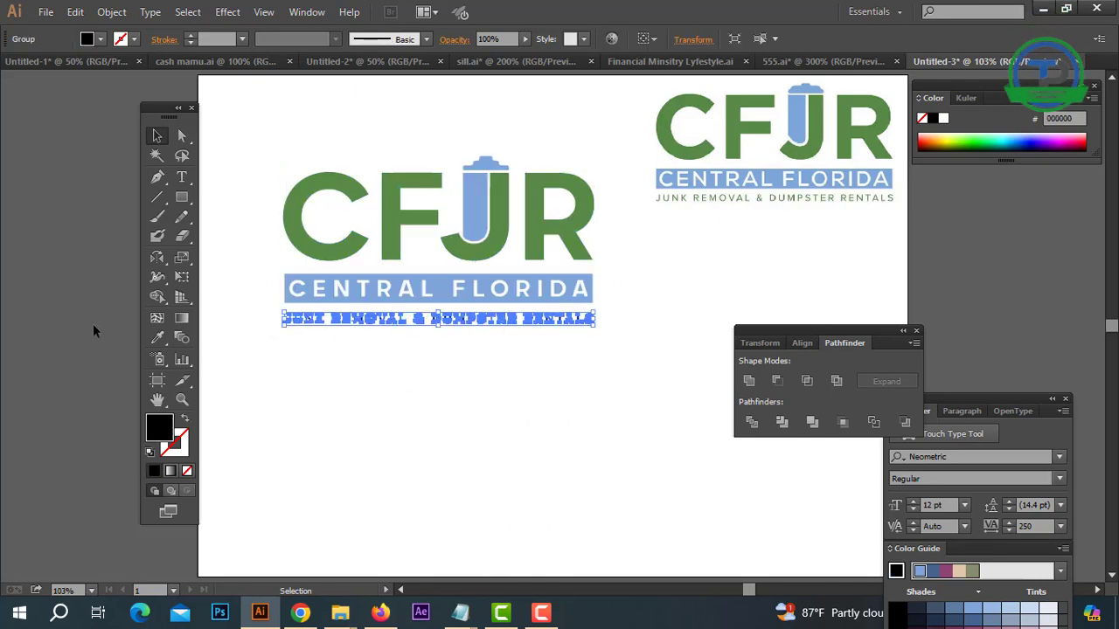
Eyedropper the green C so the JUNK REMOVAL & DUMPSTER RENTALS tagline turns CFJR green.
{"action": "left_click", "coordinate": [157, 338]}
{"action": "left_click", "coordinate": [320, 242]}
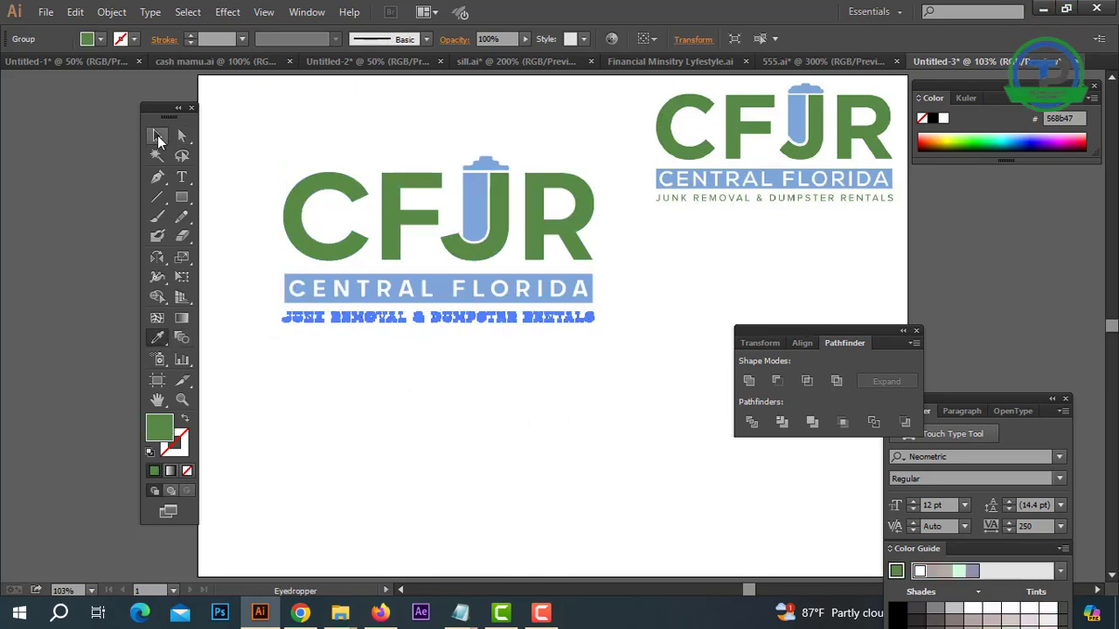
{"action": "left_click", "coordinate": [158, 136]}
{"action": "left_click_drag", "start_coordinate": [259, 120], "coordinate": [641, 282]}
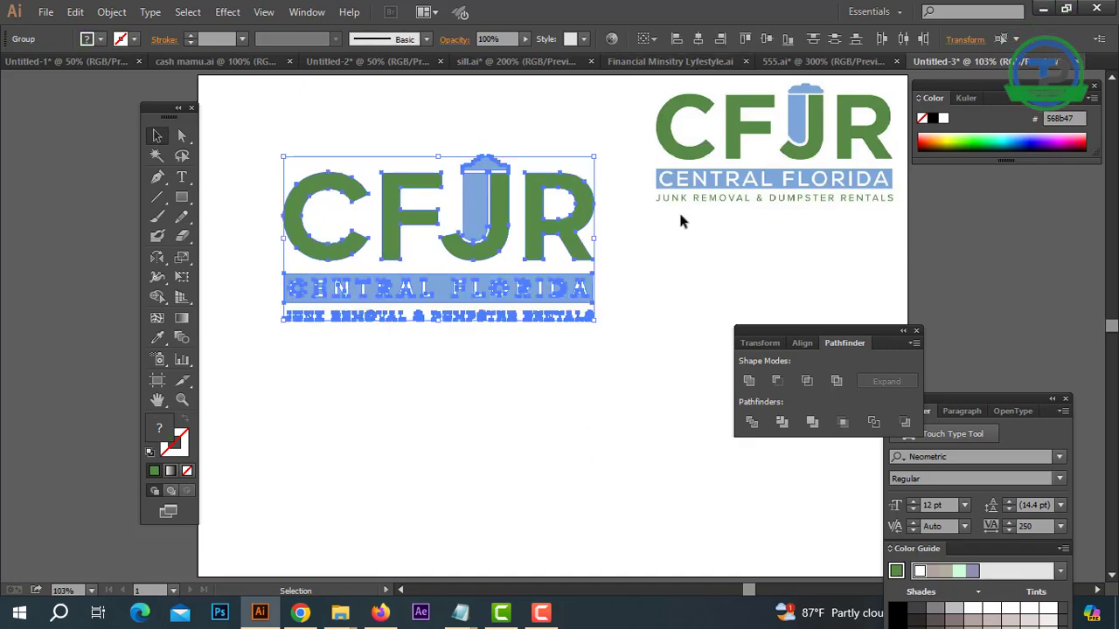
{"action": "left_click", "coordinate": [671, 374]}
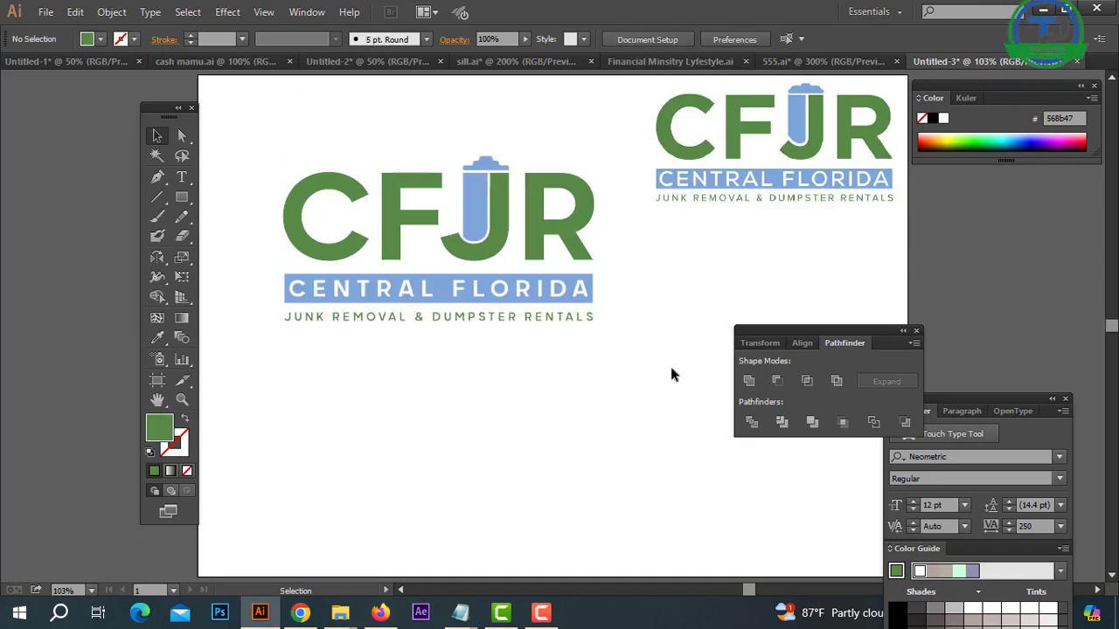